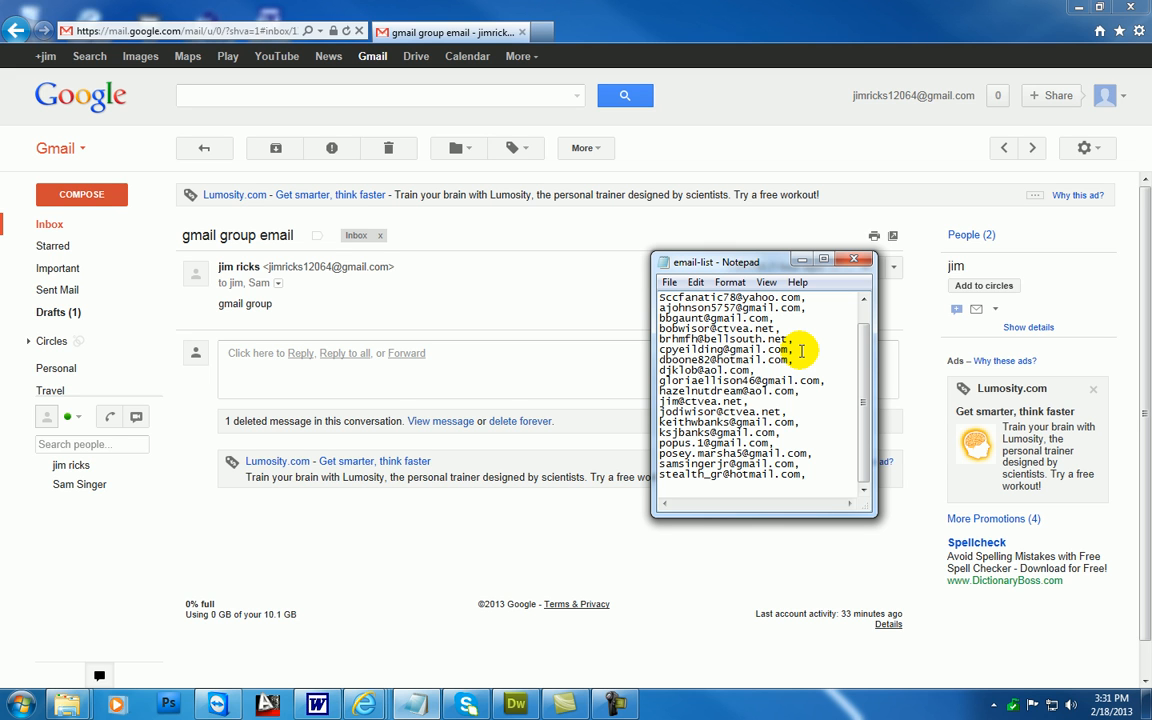
Copy the entire contents of the email-list file in Notepad, then minimize its window
{"action": "right_click", "coordinate": [801, 350]}
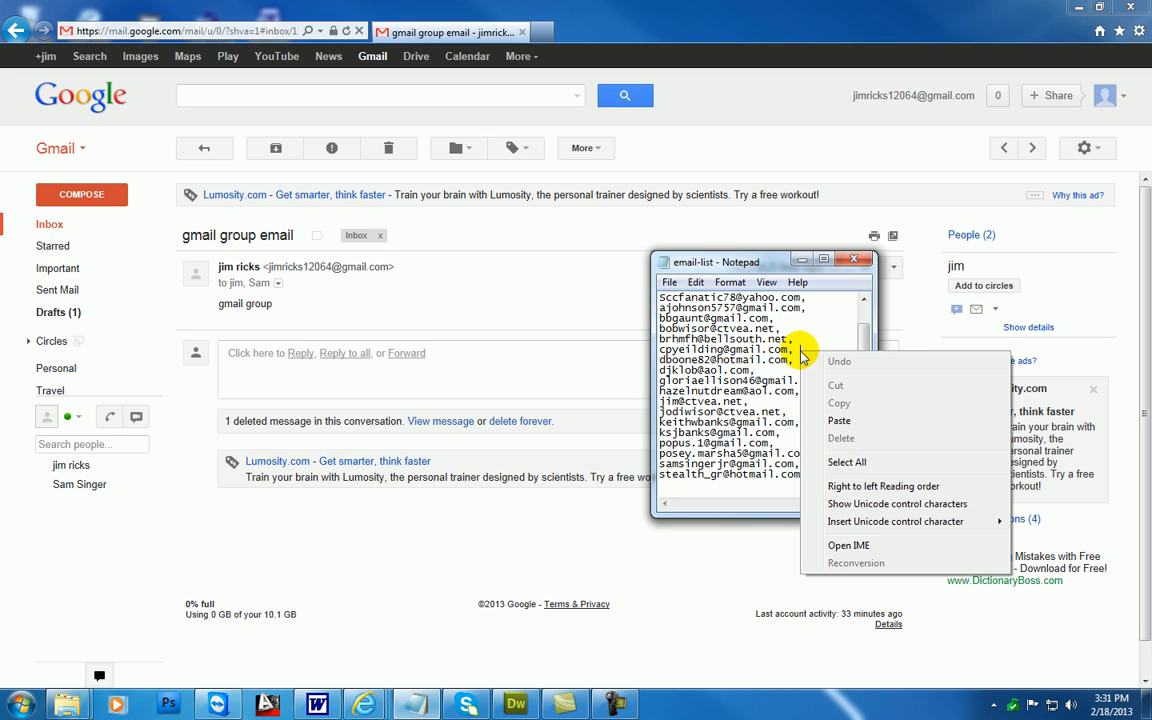
{"action": "left_click", "coordinate": [845, 462]}
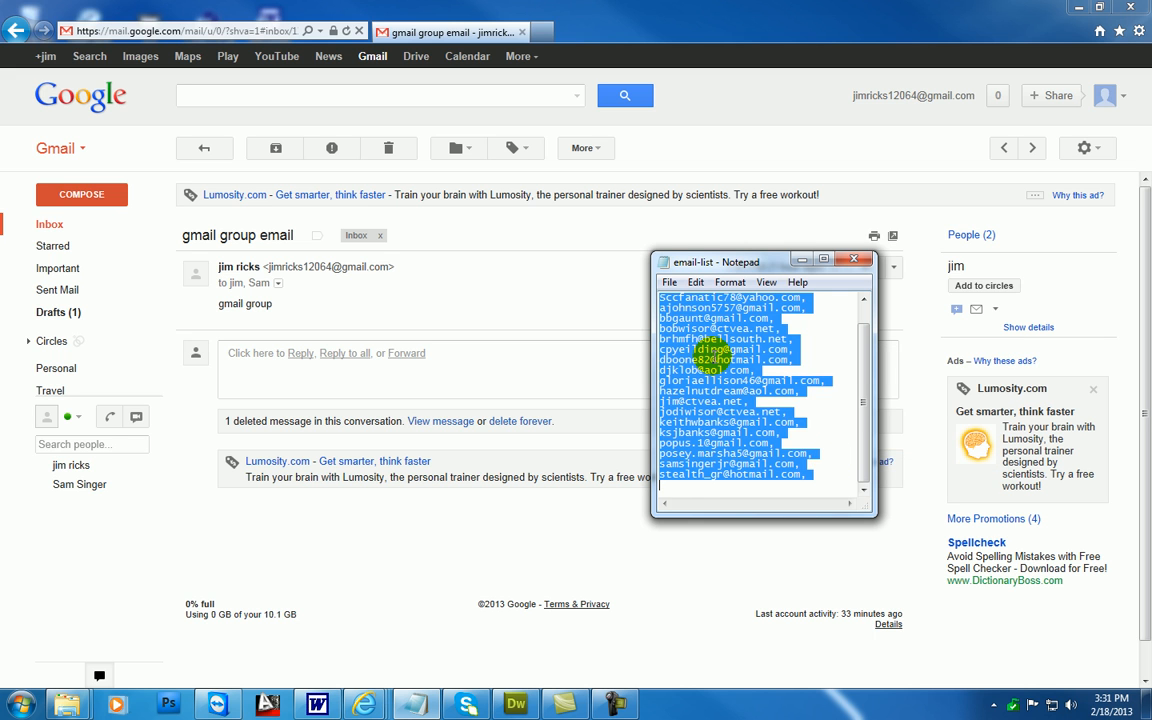
{"action": "right_click", "coordinate": [714, 354]}
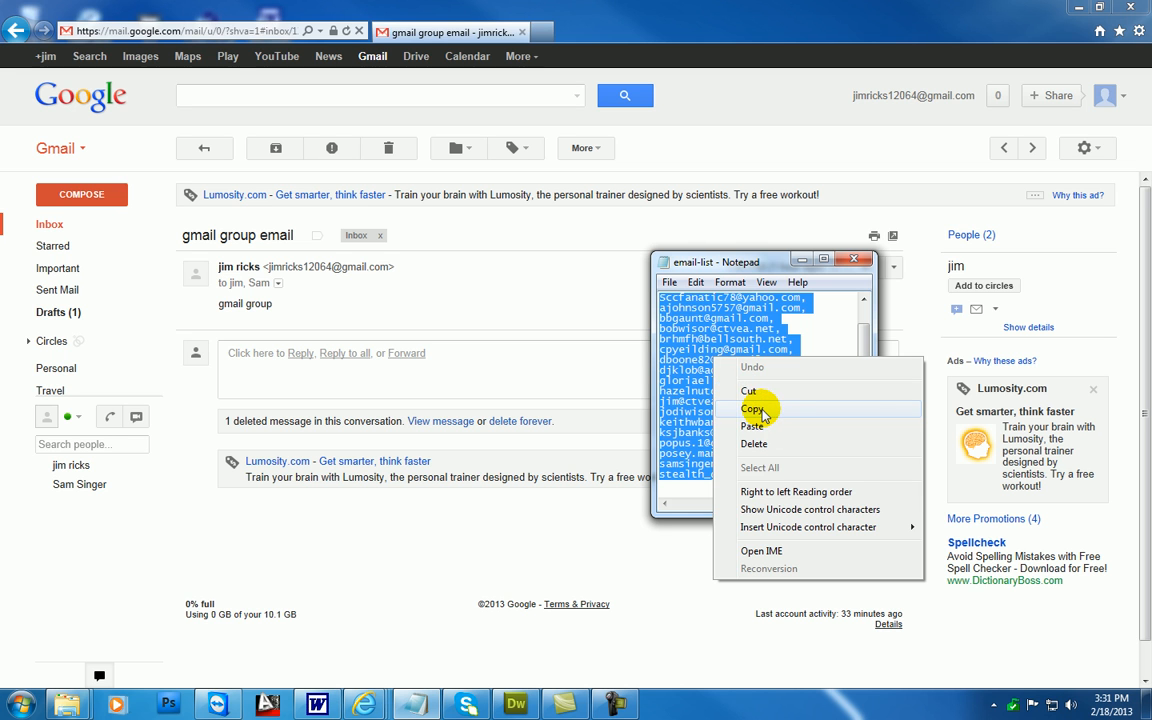
{"action": "left_click", "coordinate": [752, 409]}
{"action": "left_click", "coordinate": [824, 325]}
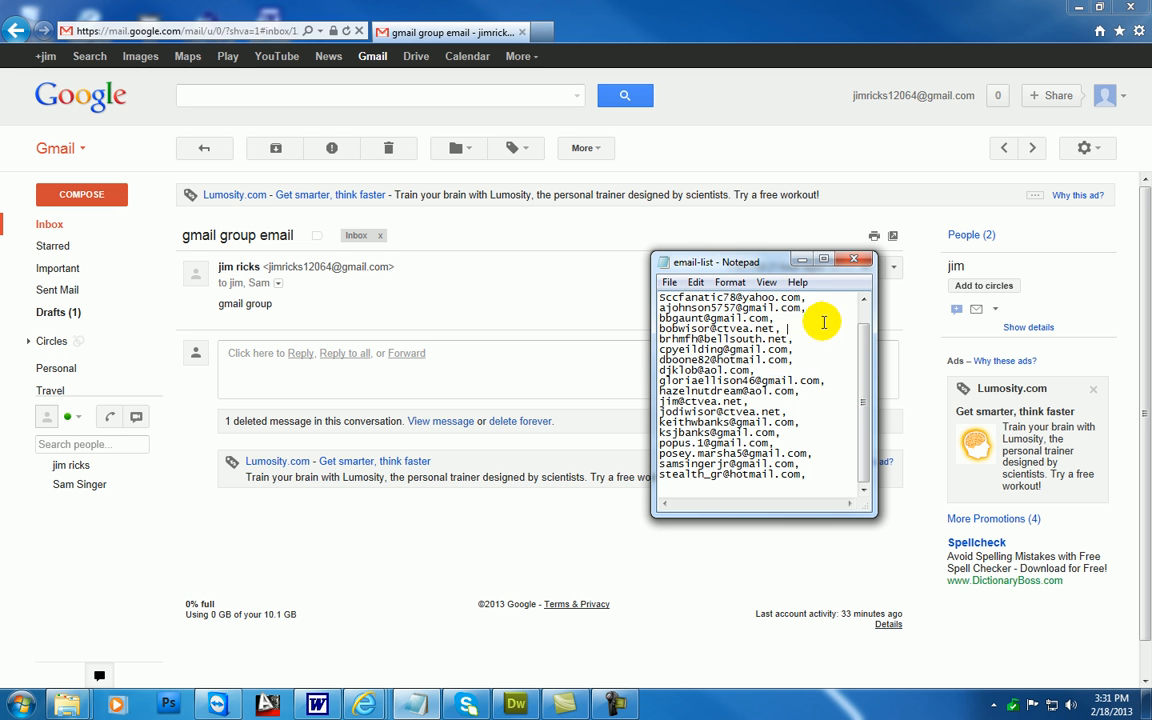
{"action": "left_click", "coordinate": [800, 259]}
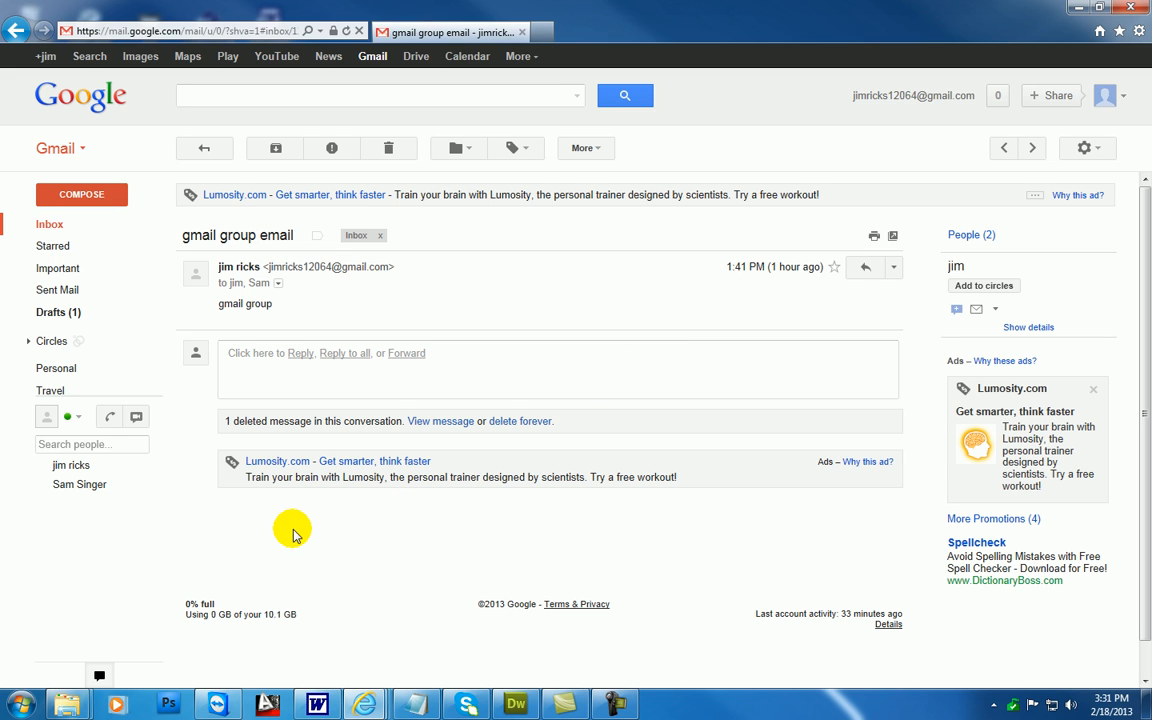
Open the Gmail contact manager and create a new contact group named EDC
{"action": "left_click", "coordinate": [82, 152]}
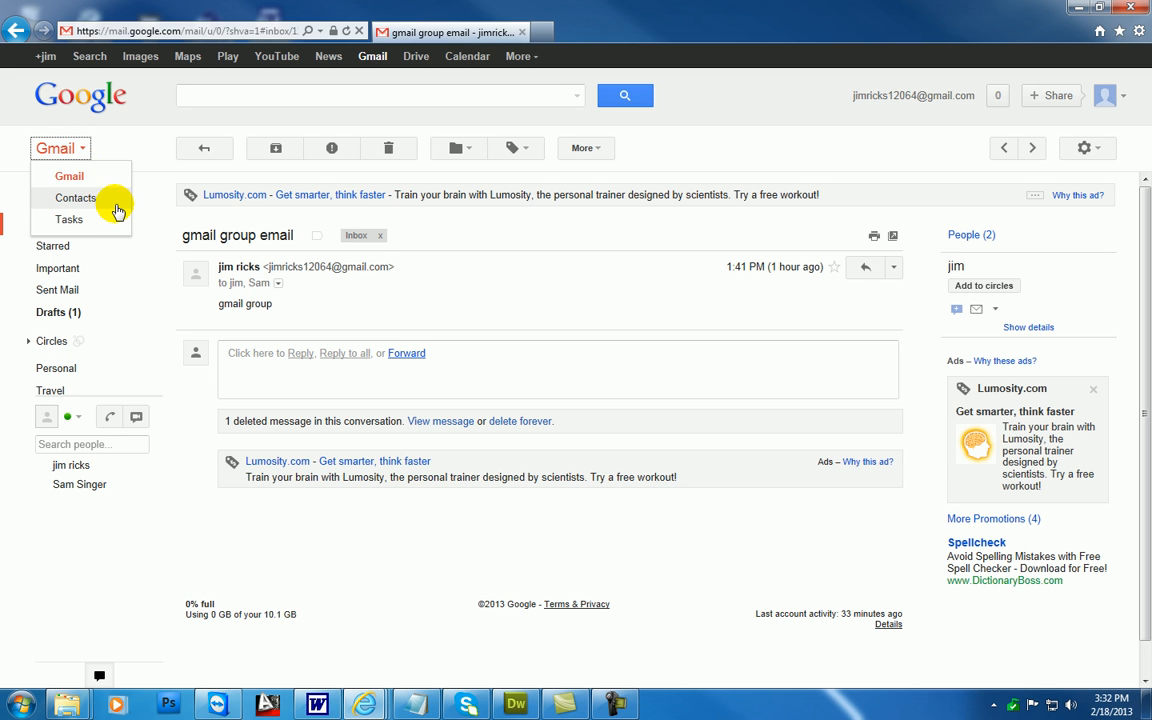
{"action": "left_click", "coordinate": [116, 200]}
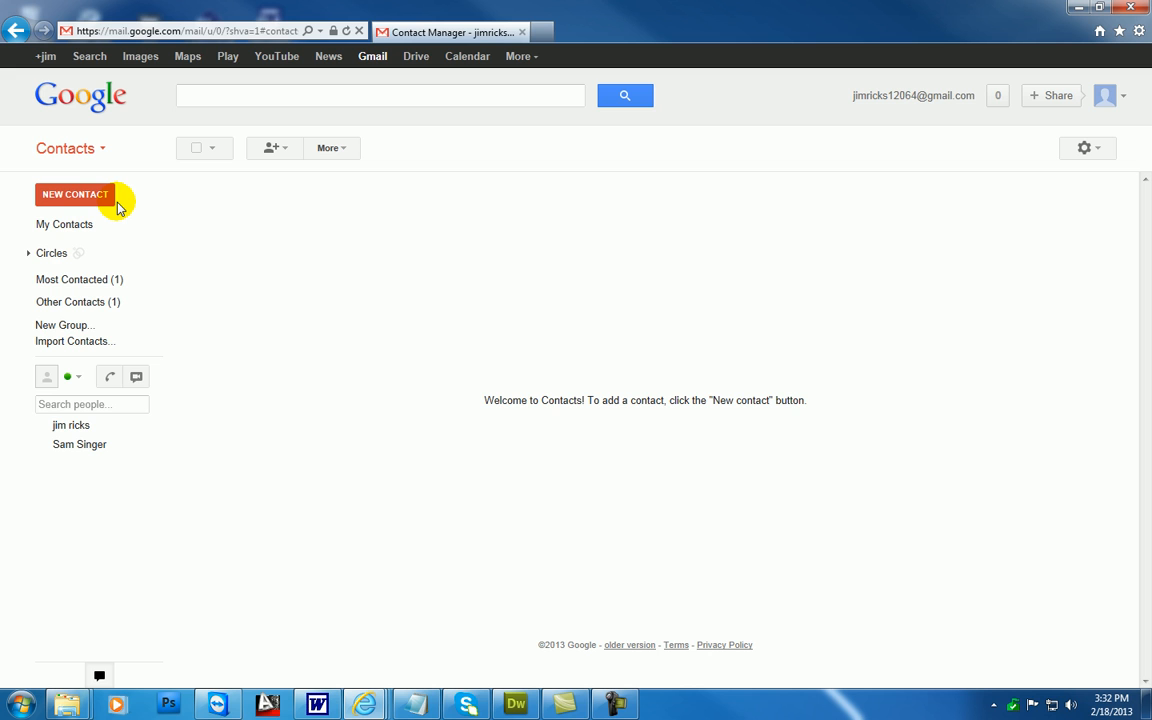
{"action": "left_click", "coordinate": [62, 326]}
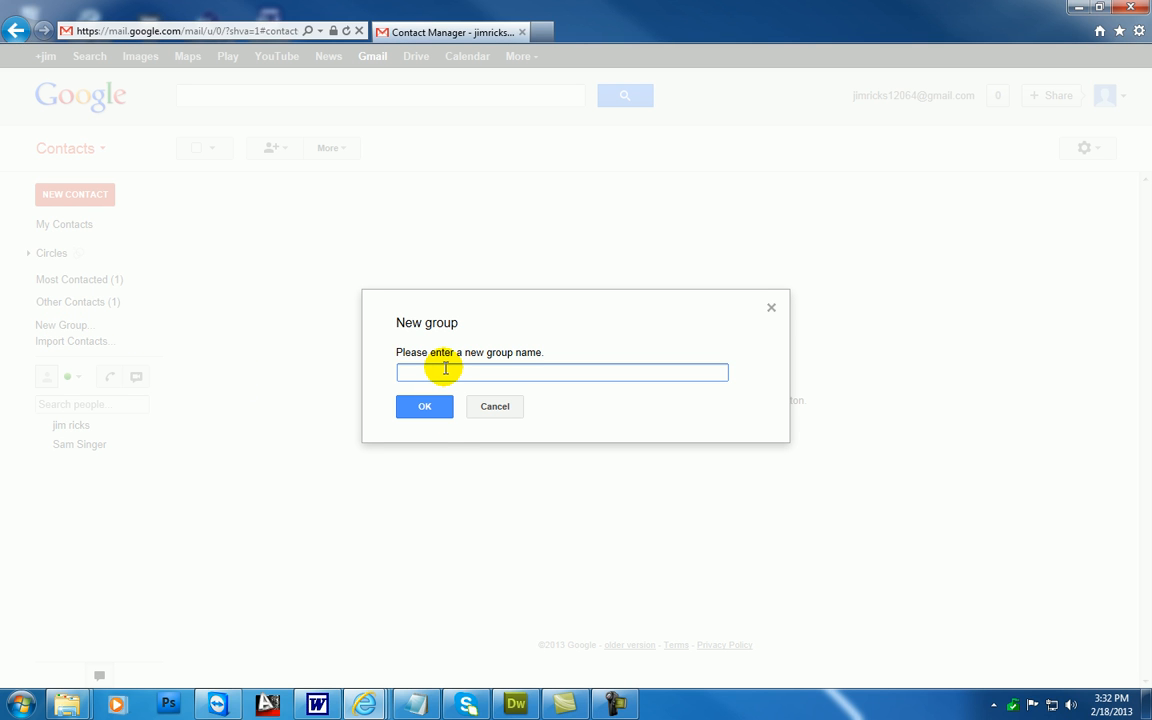
{"action": "type", "text": "DC"}
{"action": "key", "text": "BackSpace"}
{"action": "key", "text": "BackSpace"}
{"action": "type", "text": "EDC"}
{"action": "left_click", "coordinate": [419, 408]}
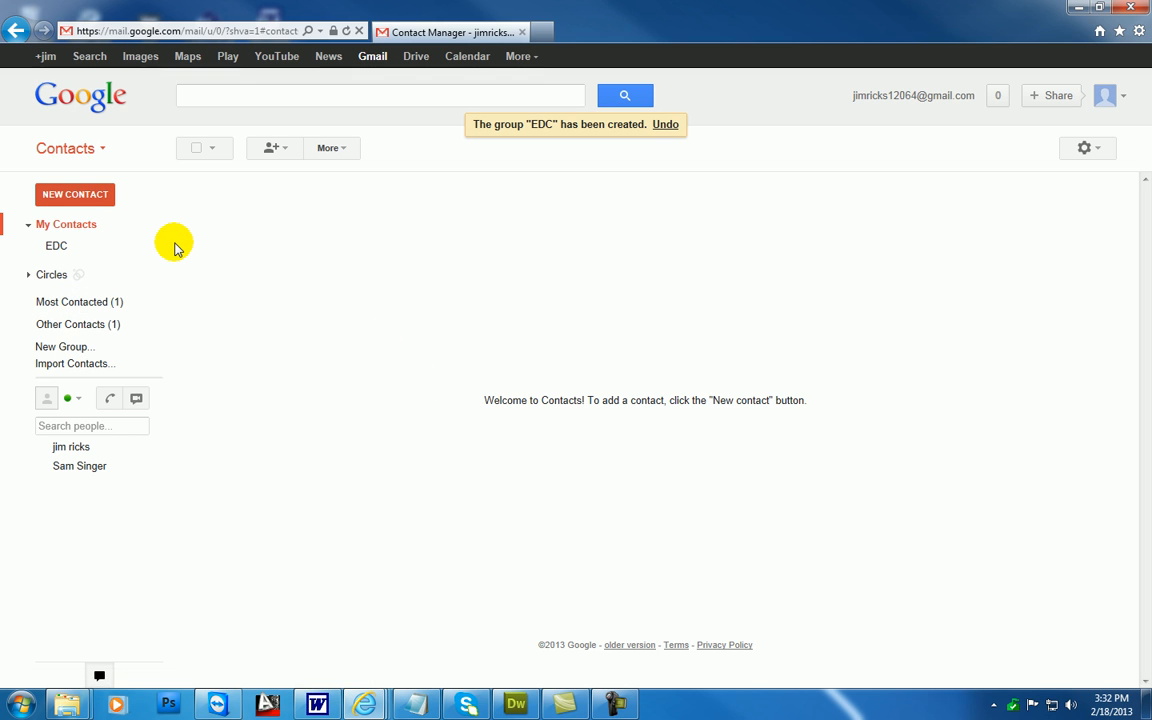
Open the EDC group and add the whole copied list of email addresses to it as contacts
{"action": "left_click", "coordinate": [104, 252]}
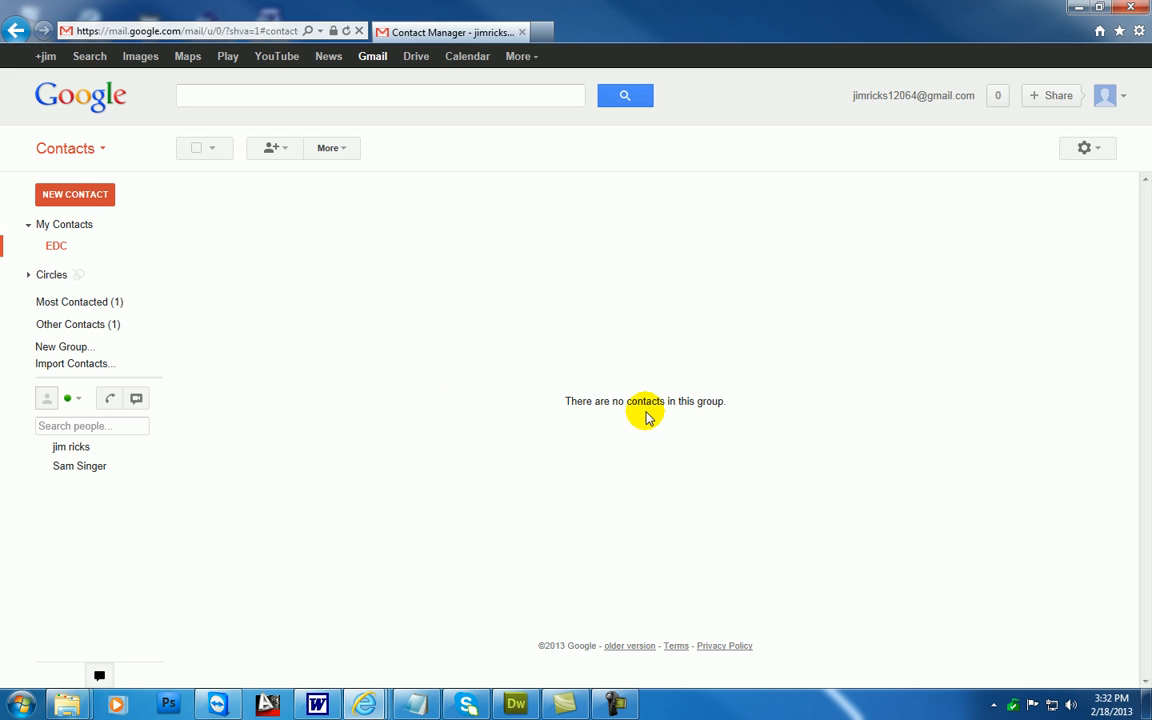
{"action": "left_click", "coordinate": [285, 150]}
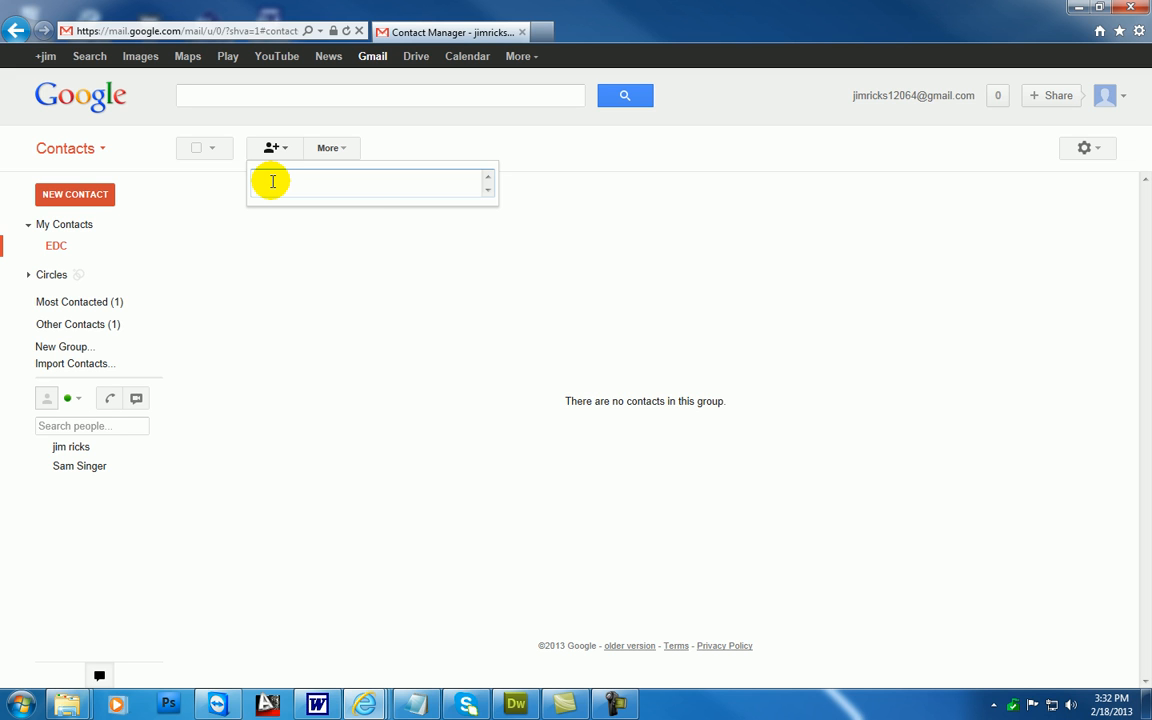
{"action": "right_click", "coordinate": [272, 181]}
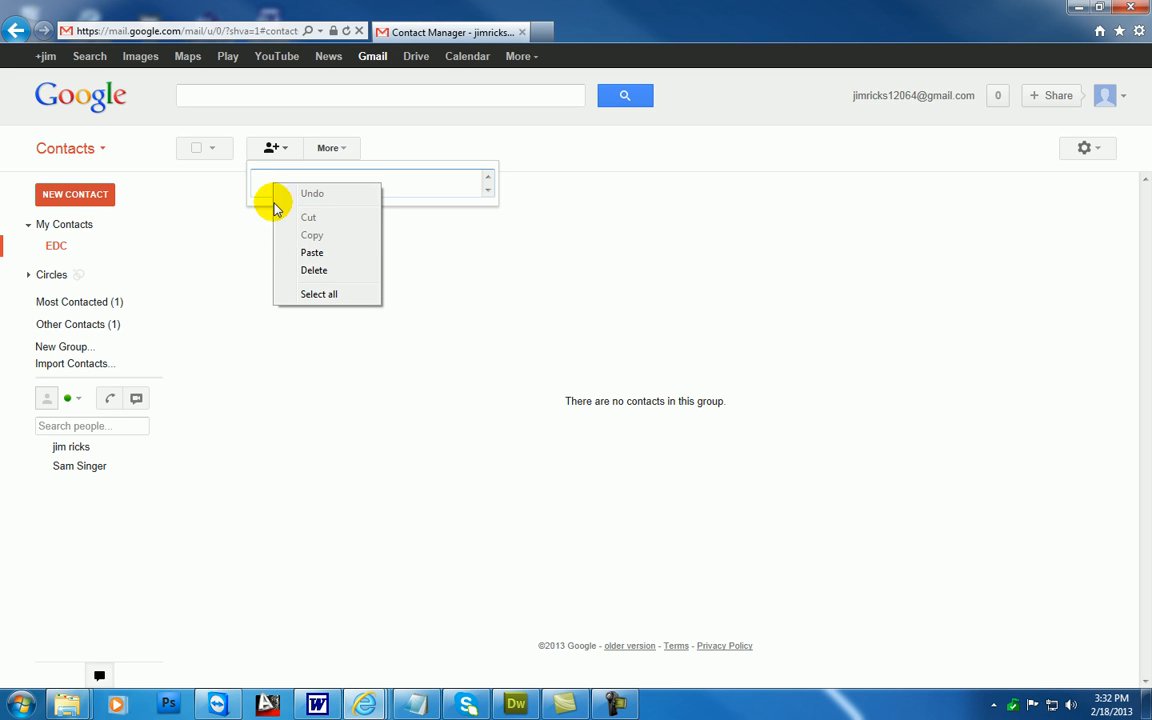
{"action": "left_click", "coordinate": [305, 253]}
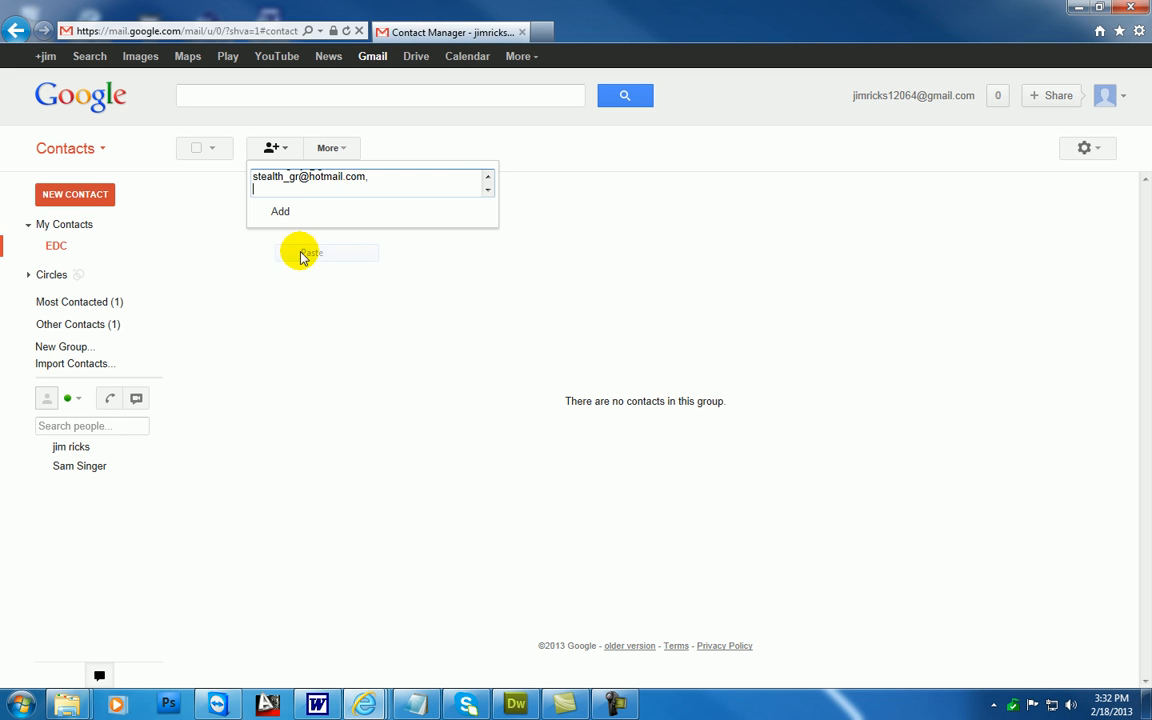
{"action": "left_click", "coordinate": [487, 178]}
{"action": "left_click", "coordinate": [487, 179]}
{"action": "left_click", "coordinate": [487, 179]}
{"action": "left_click", "coordinate": [487, 179]}
{"action": "left_click", "coordinate": [487, 179]}
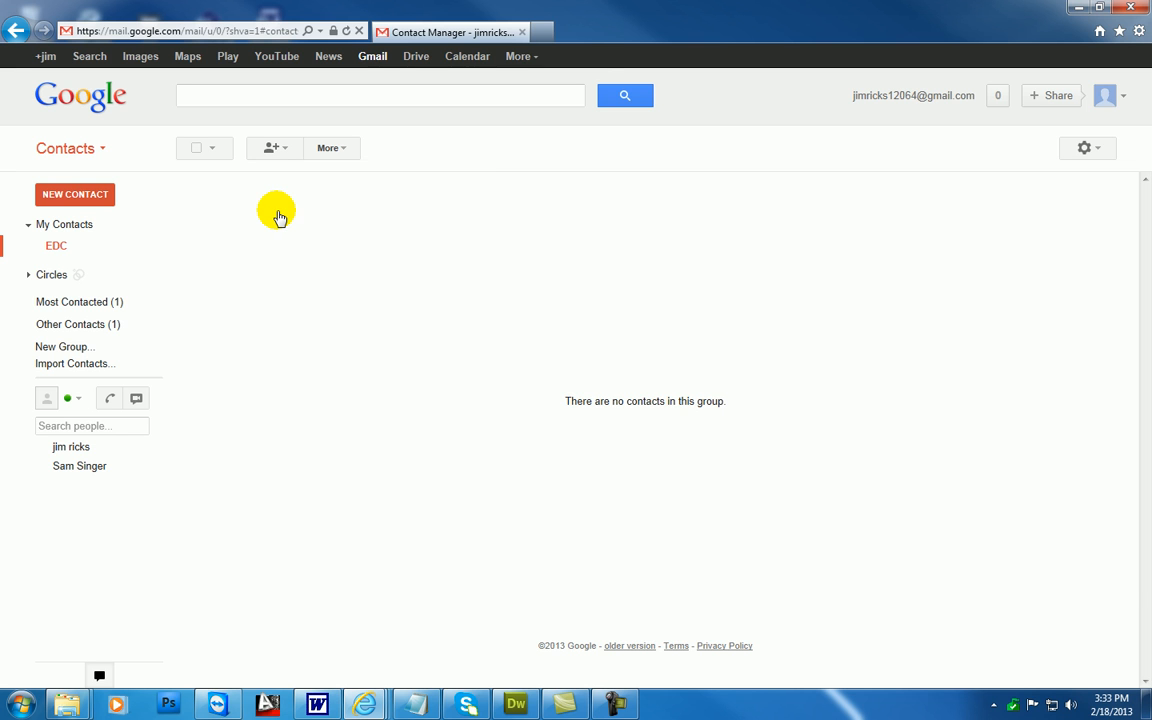
{"action": "left_click", "coordinate": [280, 213]}
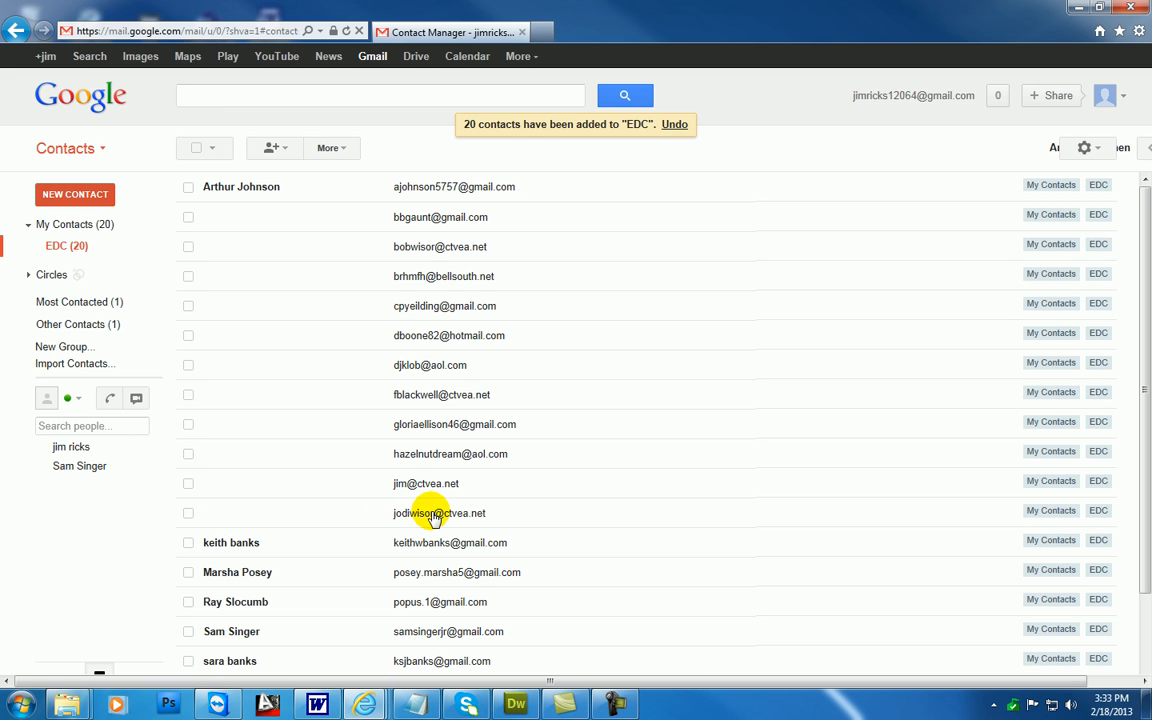
Enter the contact's first name for the unnamed twelfth entry of the EDC group and return to the group list
{"action": "left_click", "coordinate": [223, 512]}
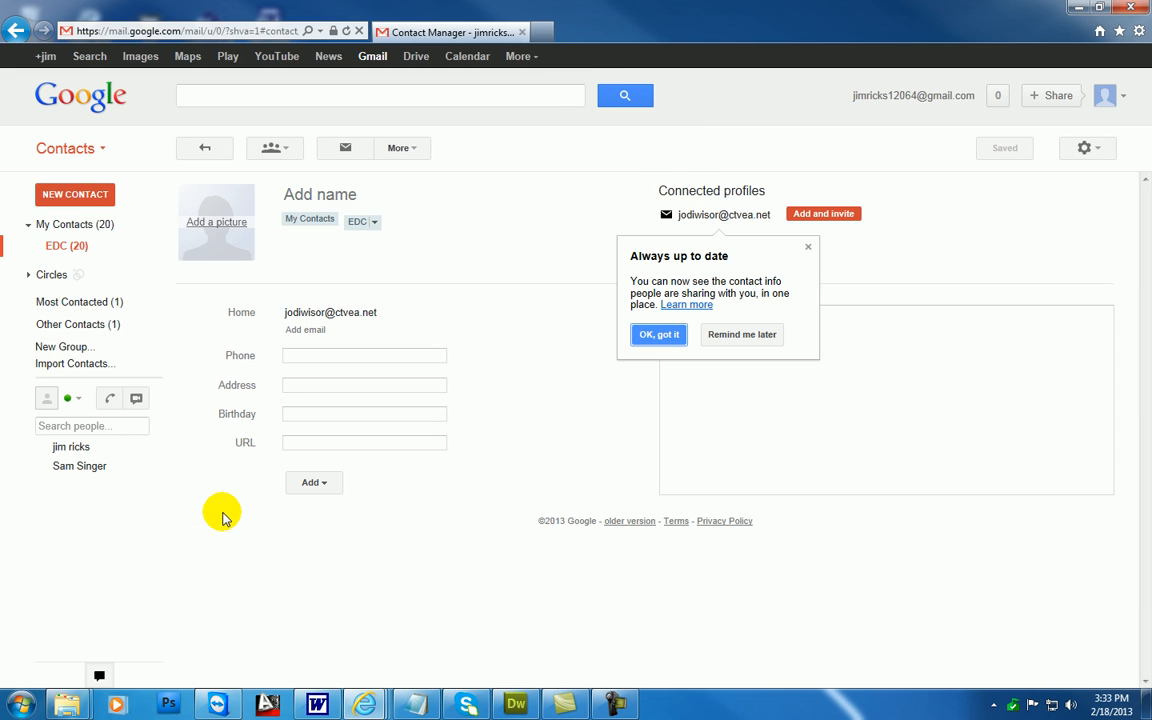
{"action": "left_click", "coordinate": [326, 196]}
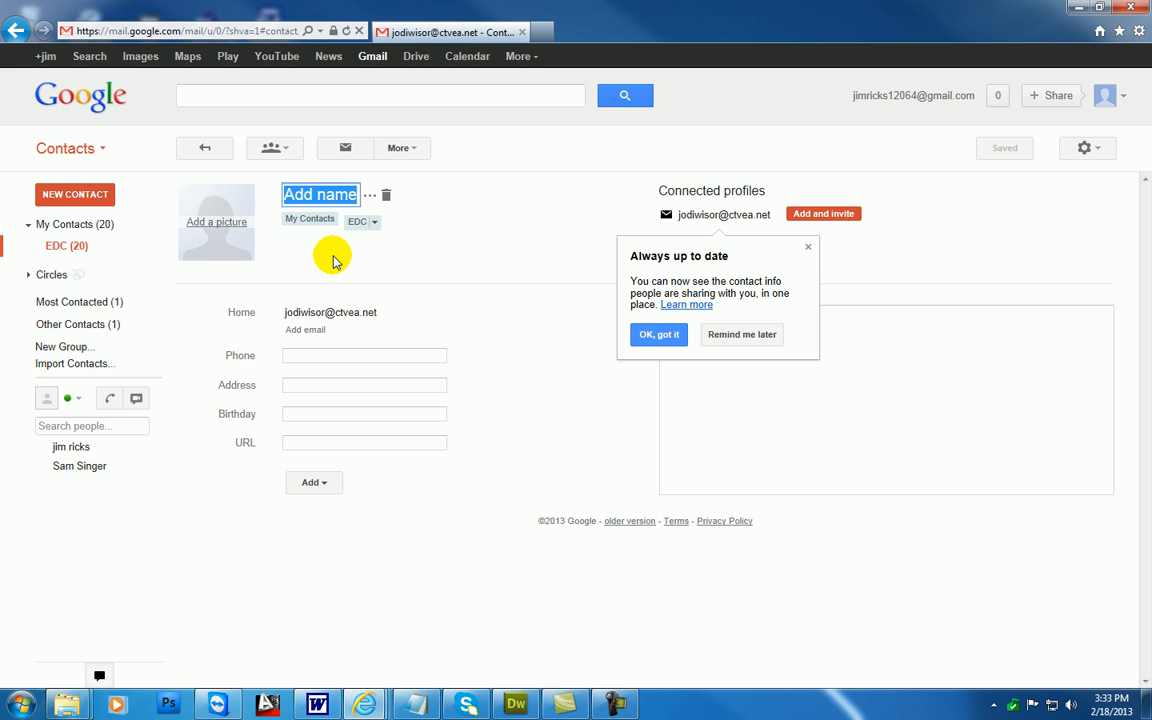
{"action": "type", "text": "Jodi"}
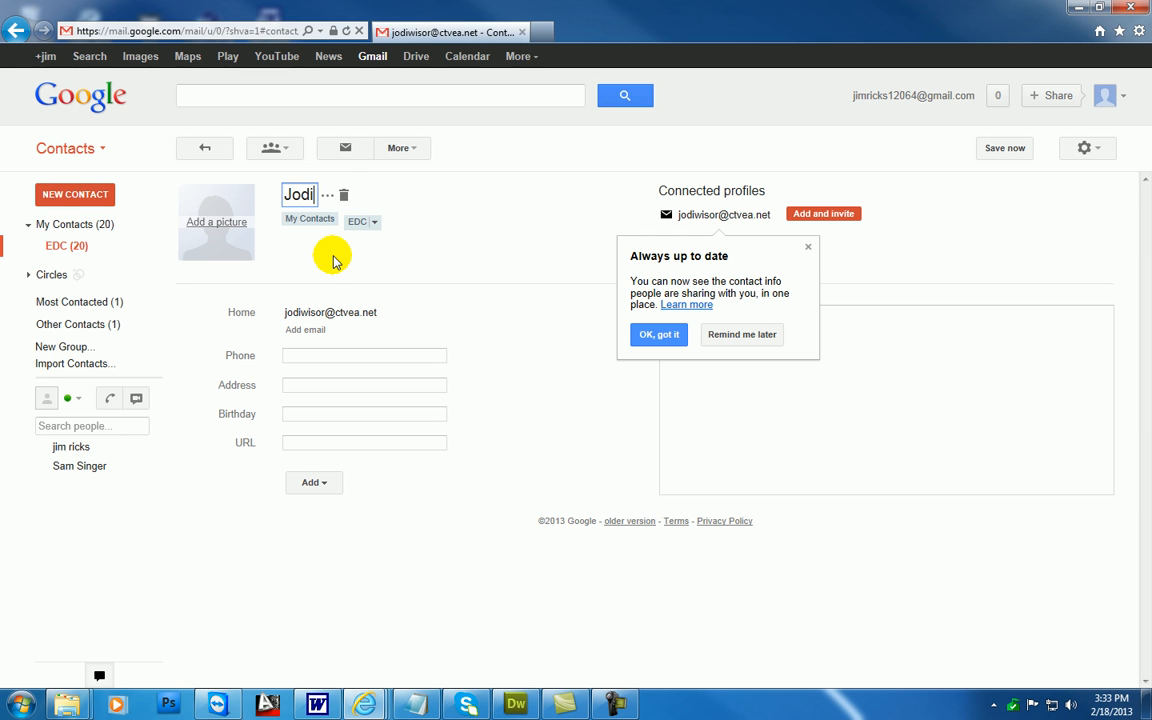
{"action": "left_click", "coordinate": [73, 246]}
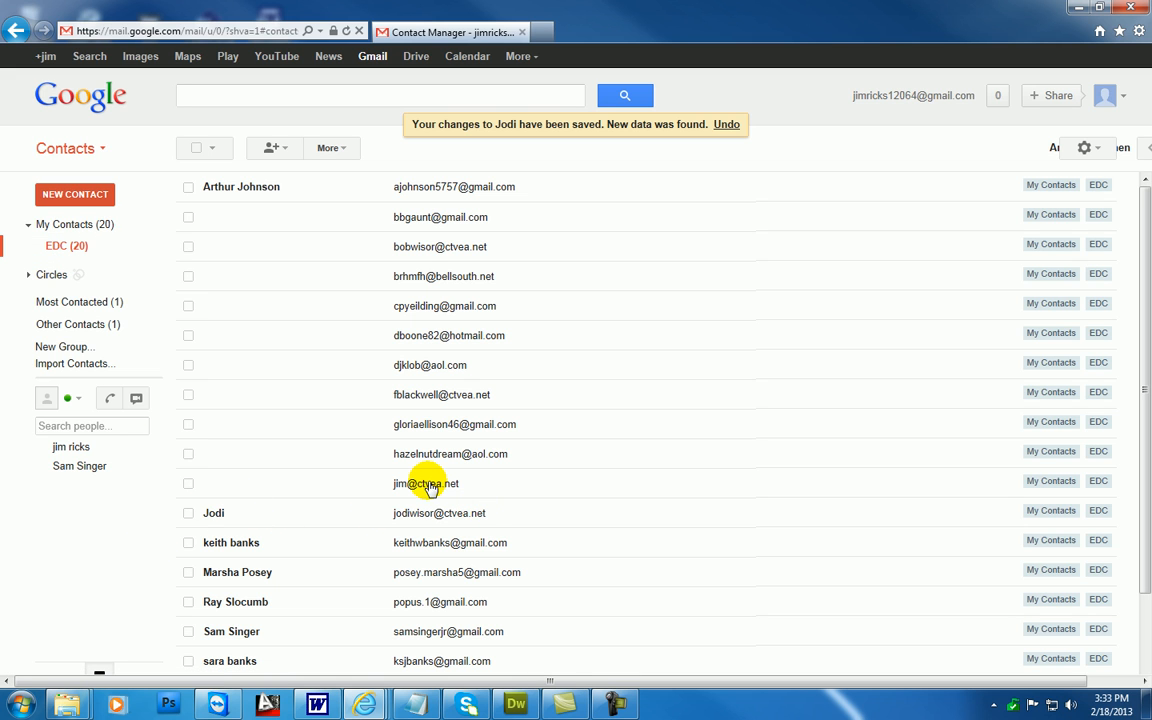
Enter the contact's first name for the unnamed eleventh entry of the EDC group and return to the group list
{"action": "left_click", "coordinate": [240, 486]}
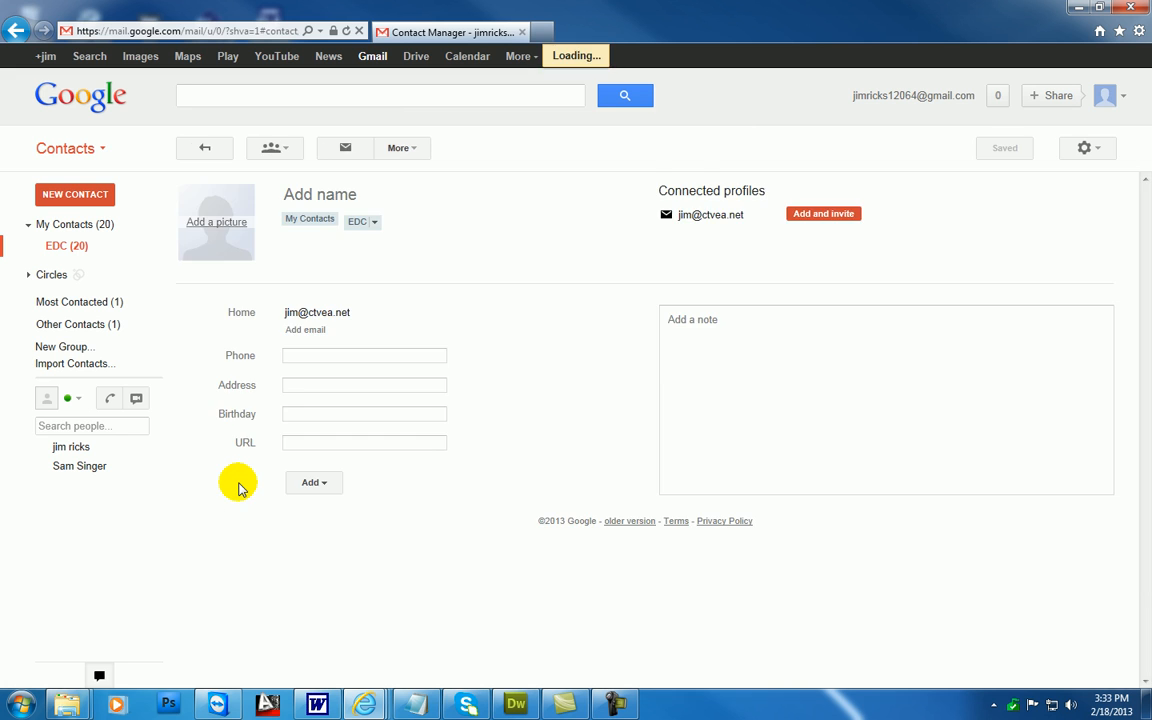
{"action": "left_click", "coordinate": [330, 201]}
{"action": "type", "text": "jim"}
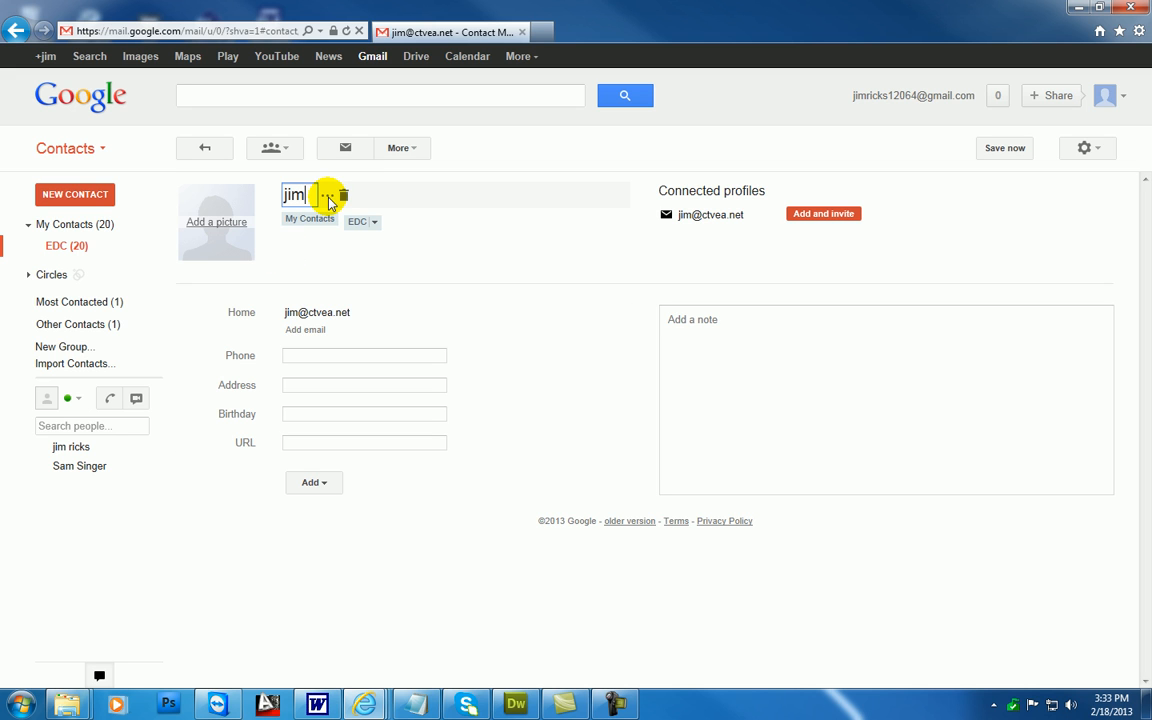
{"action": "left_click", "coordinate": [80, 247]}
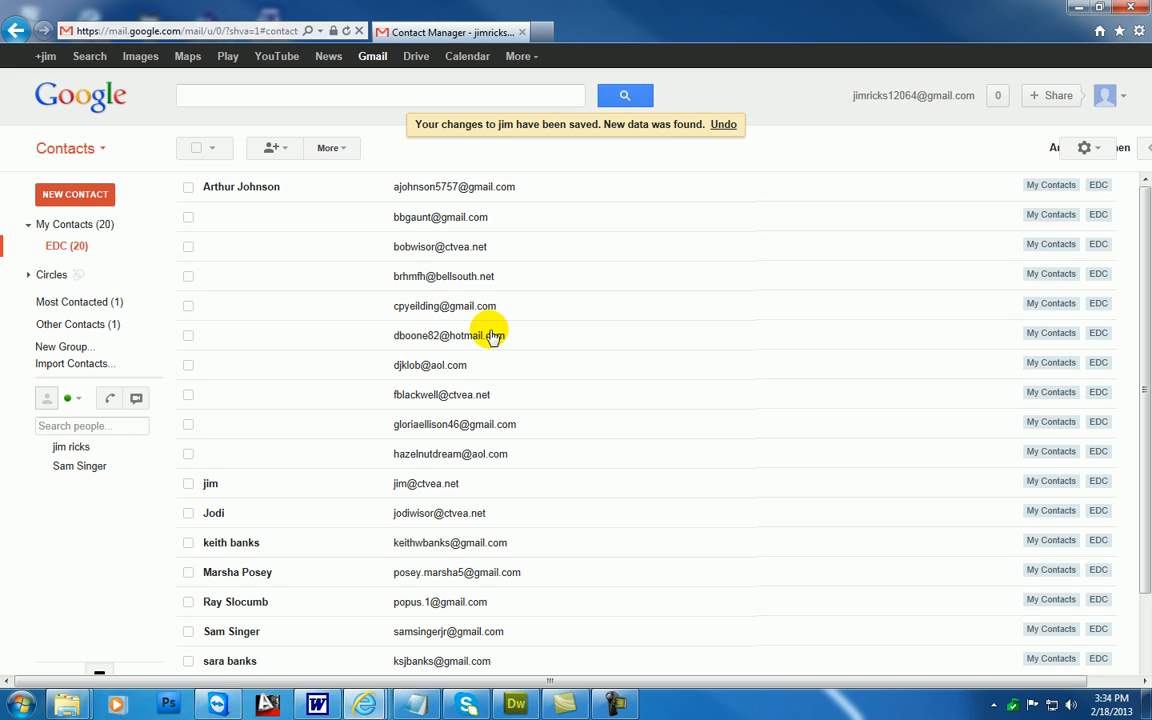
Enter the contact's first name for the sixth entry of the EDC group, the hotmail.com address, and return to the list
{"action": "left_click", "coordinate": [270, 341]}
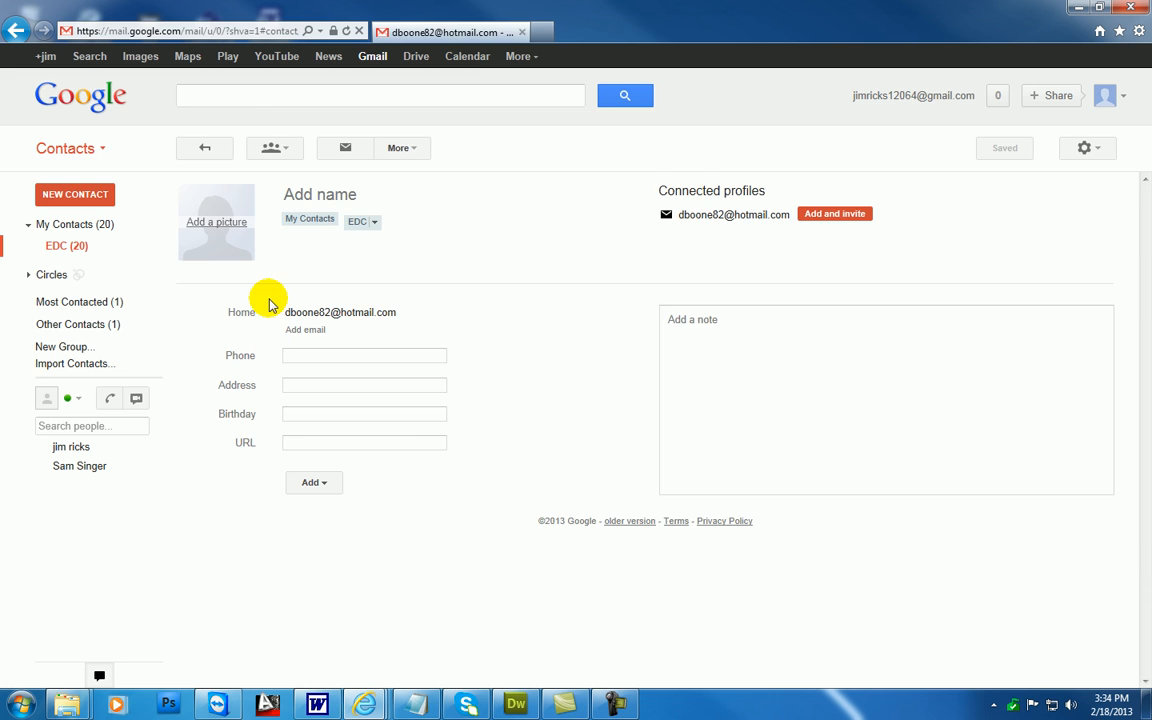
{"action": "left_click", "coordinate": [327, 196]}
{"action": "type", "text": "Debbie"}
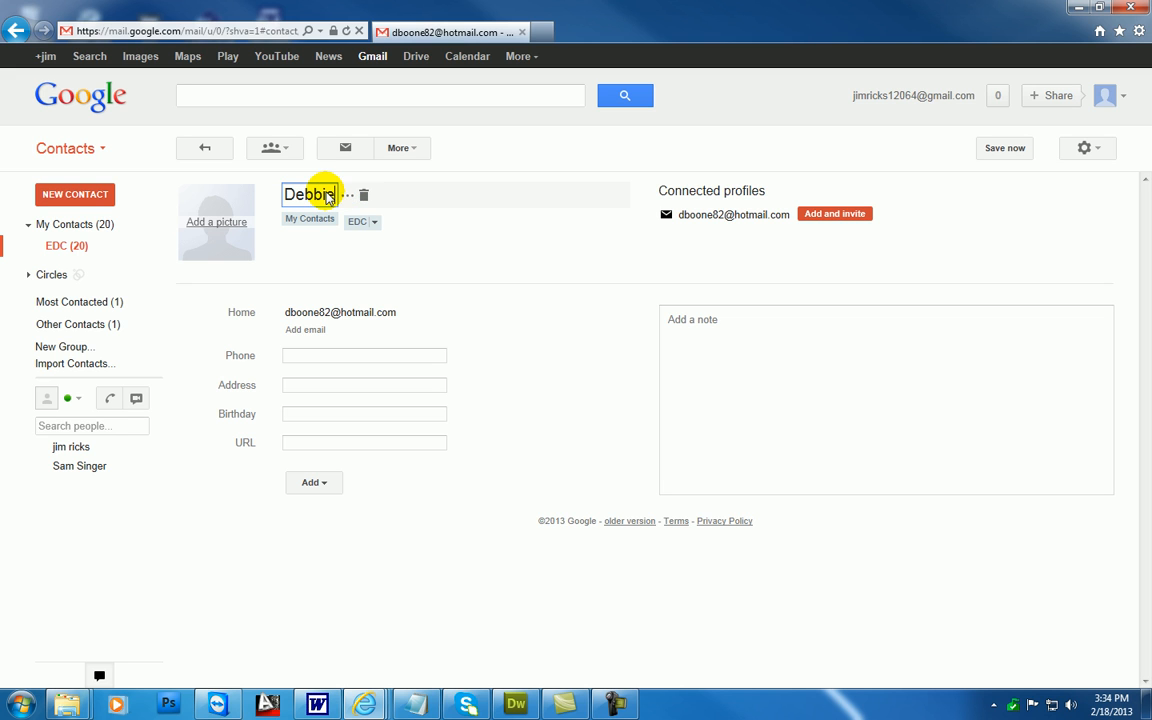
{"action": "left_click", "coordinate": [89, 253]}
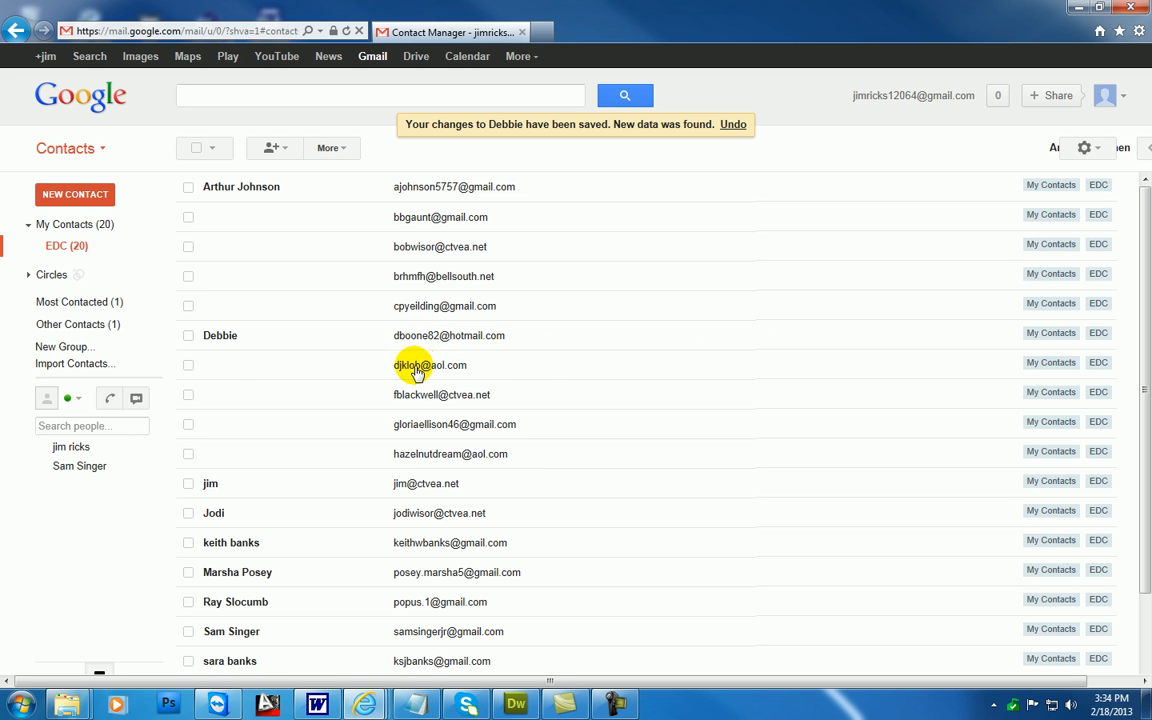
Name the seventh EDC entry, an aol.com address, with the couple's two first names joined by "&", and return to the list
{"action": "left_click", "coordinate": [224, 372]}
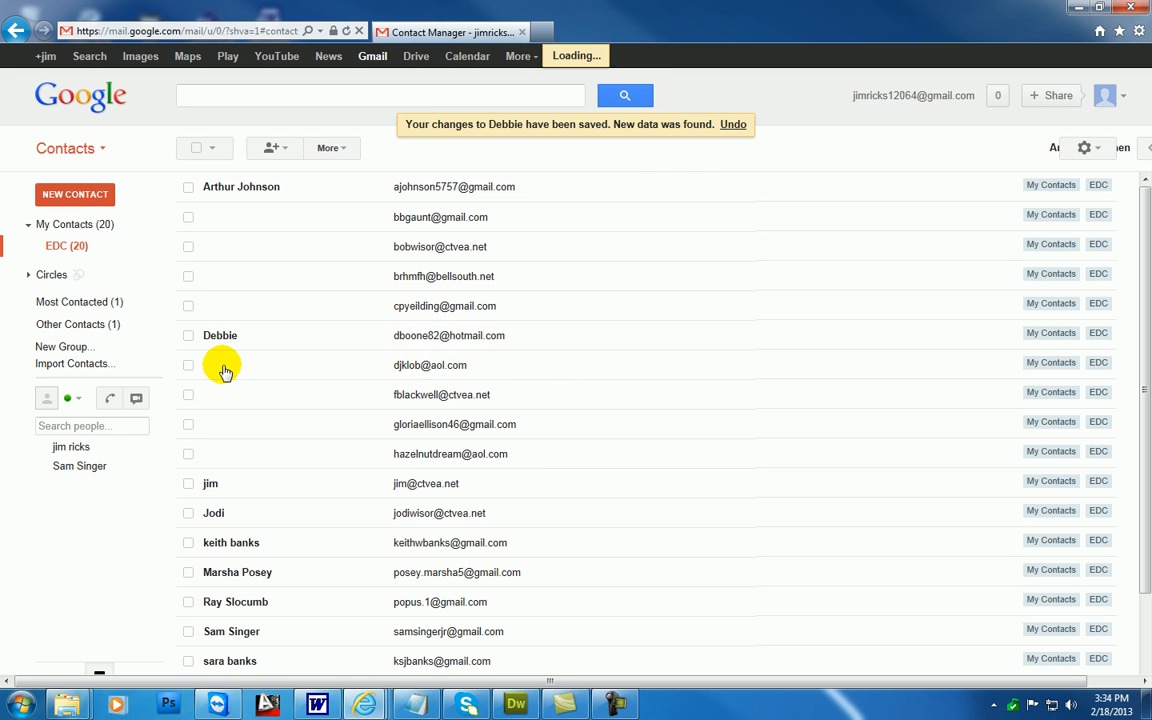
{"action": "left_click", "coordinate": [313, 198]}
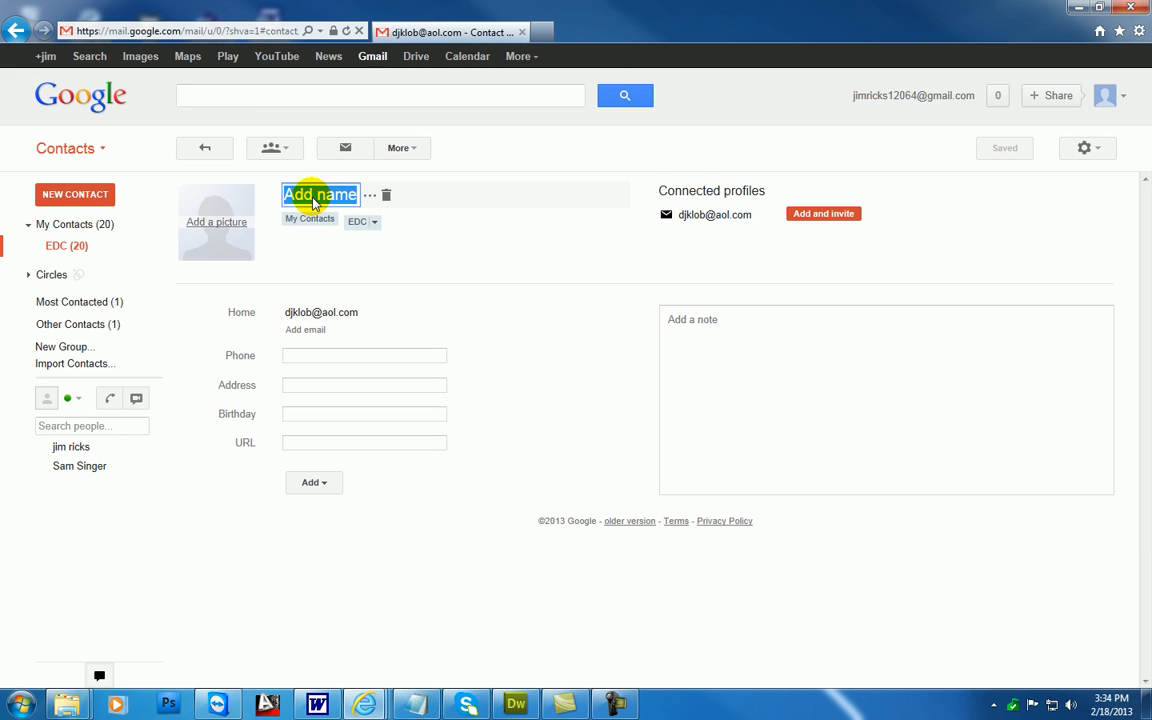
{"action": "type", "text": "Deb"}
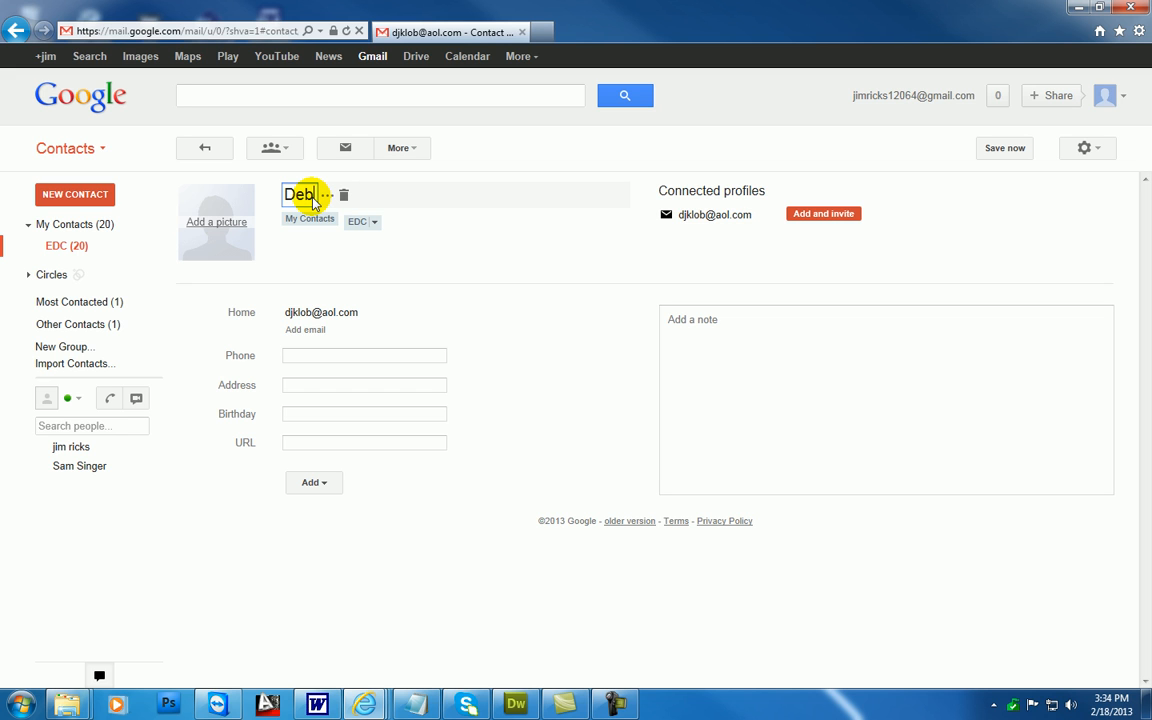
{"action": "type", "text": "ra & John"}
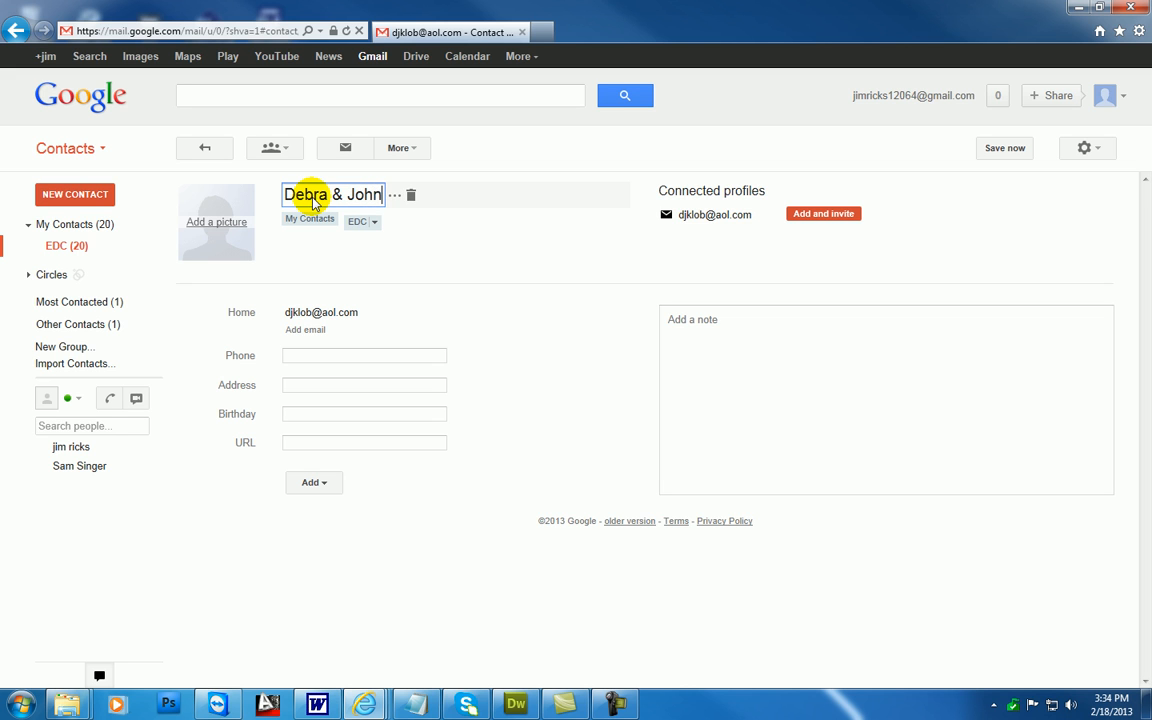
{"action": "left_click", "coordinate": [72, 245]}
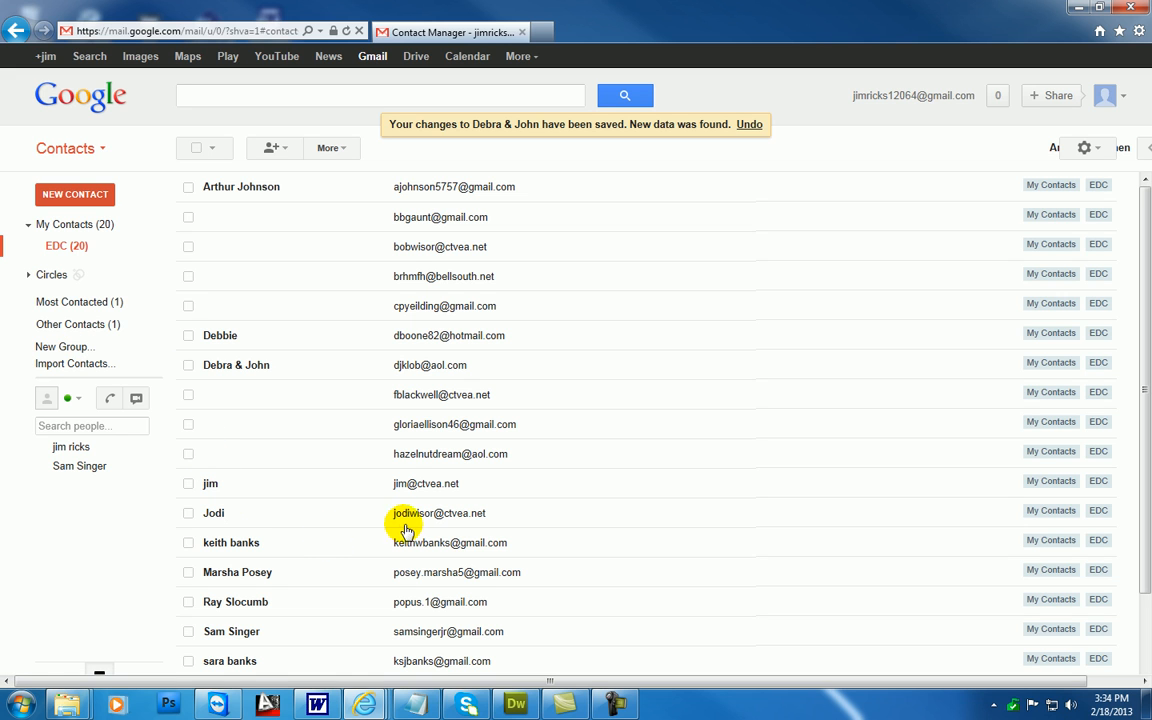
Add one more contact to the EDC group by entering the person's ctvea.net email address
{"action": "mouse_move", "coordinate": [243, 520]}
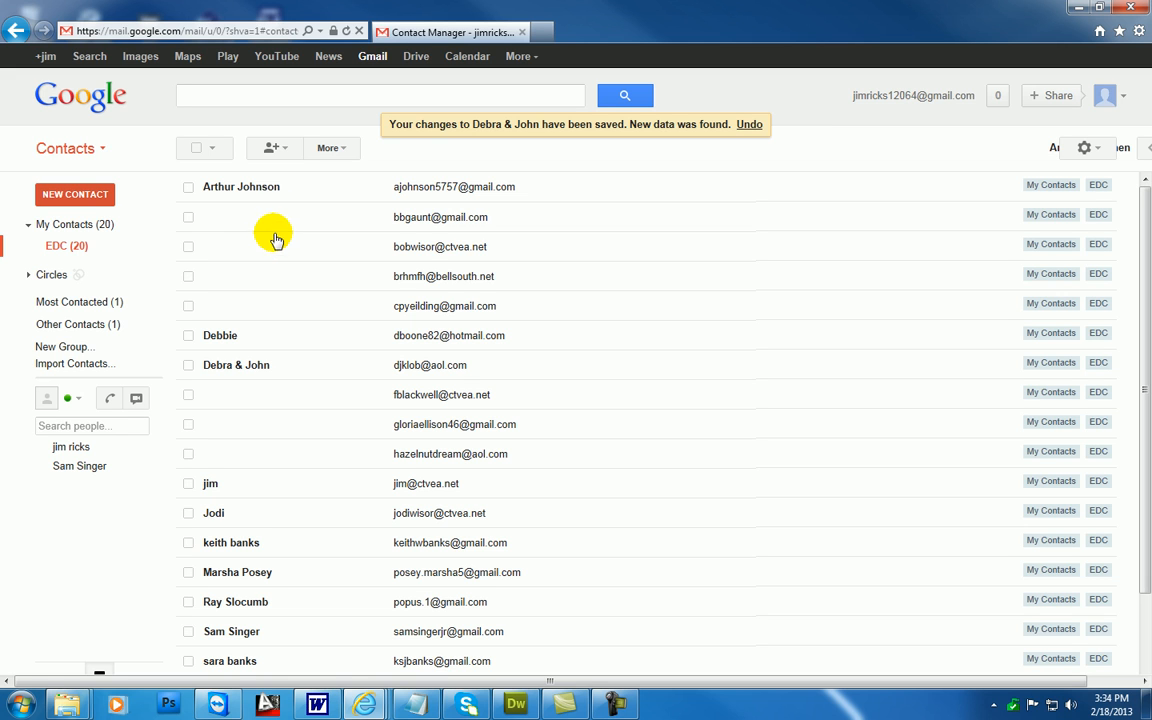
{"action": "left_click", "coordinate": [286, 157]}
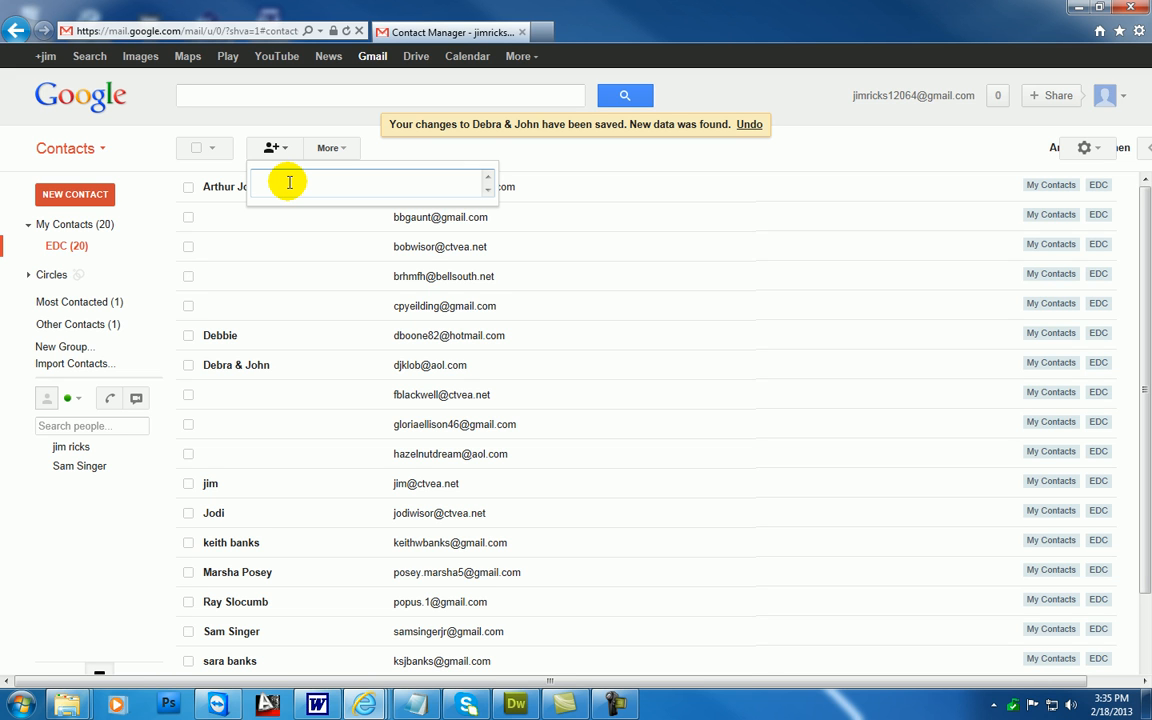
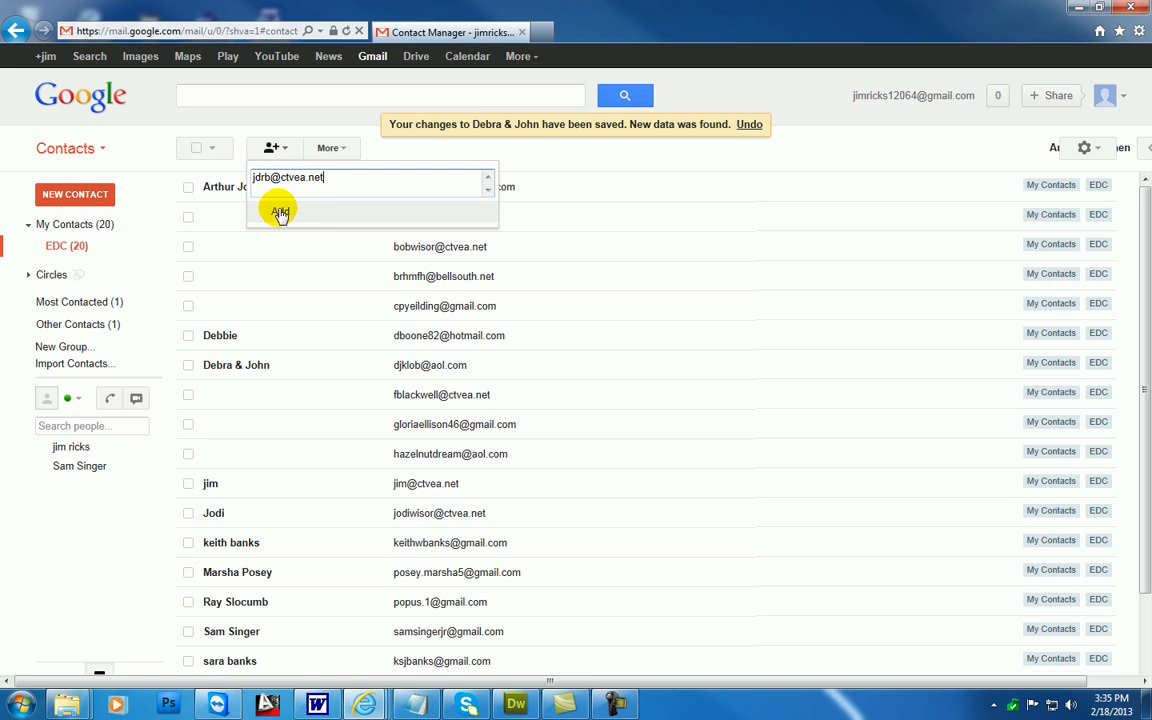
{"action": "left_click", "coordinate": [280, 213]}
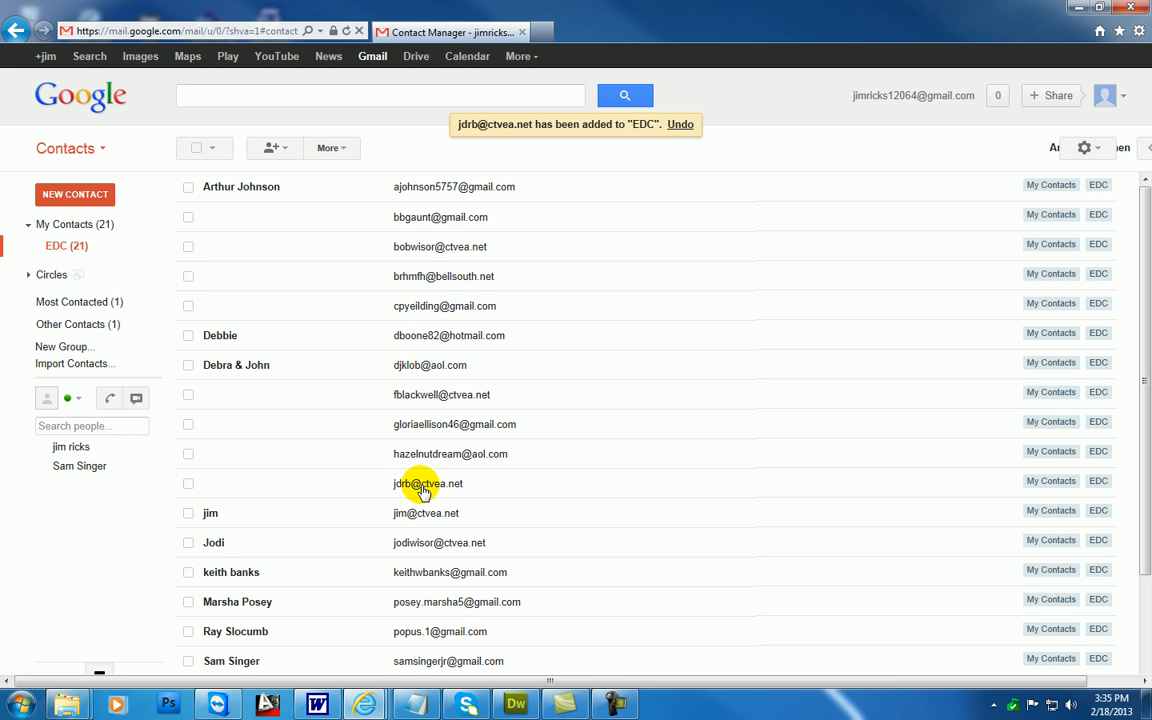
Name the newly added, unnamed ctvea.net contact "P 4:13" and return to the EDC group list
{"action": "left_click", "coordinate": [275, 489]}
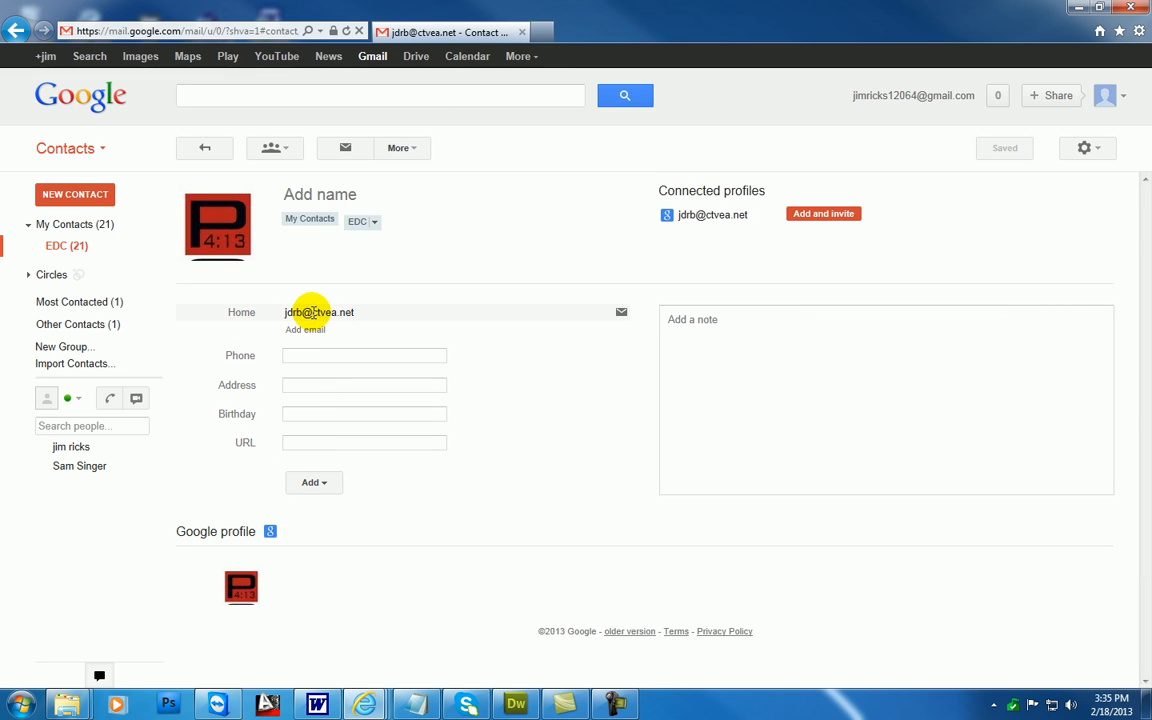
{"action": "left_click", "coordinate": [320, 195]}
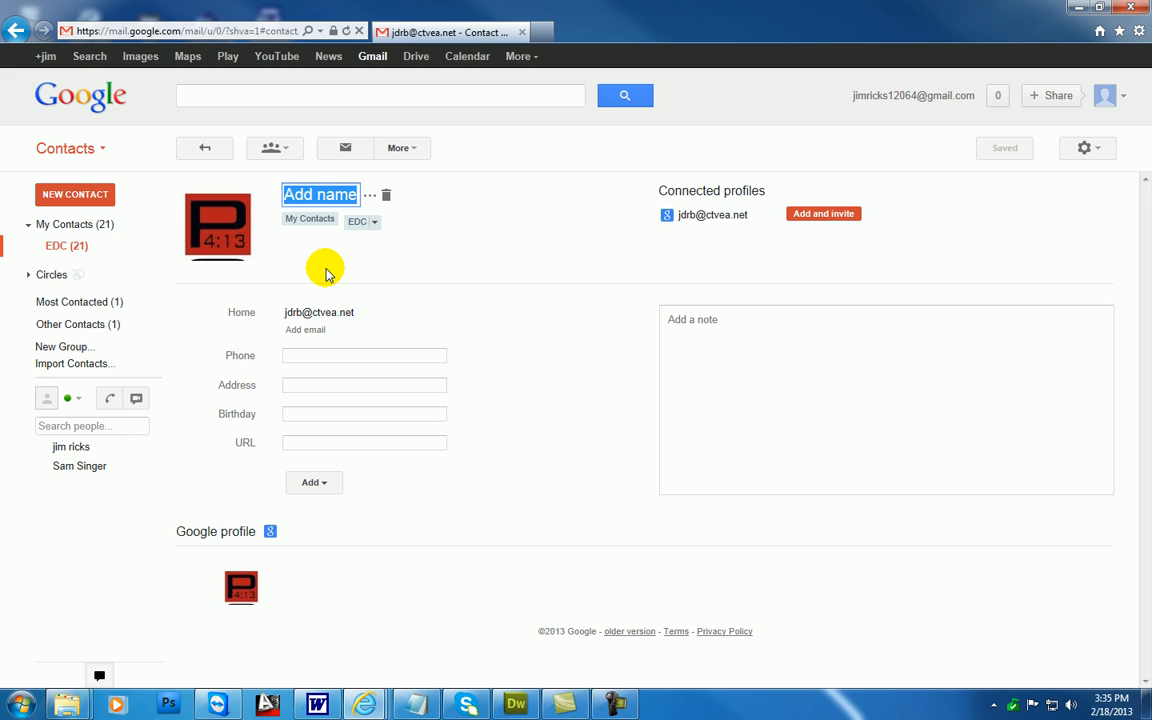
{"action": "type", "text": "P 4"}
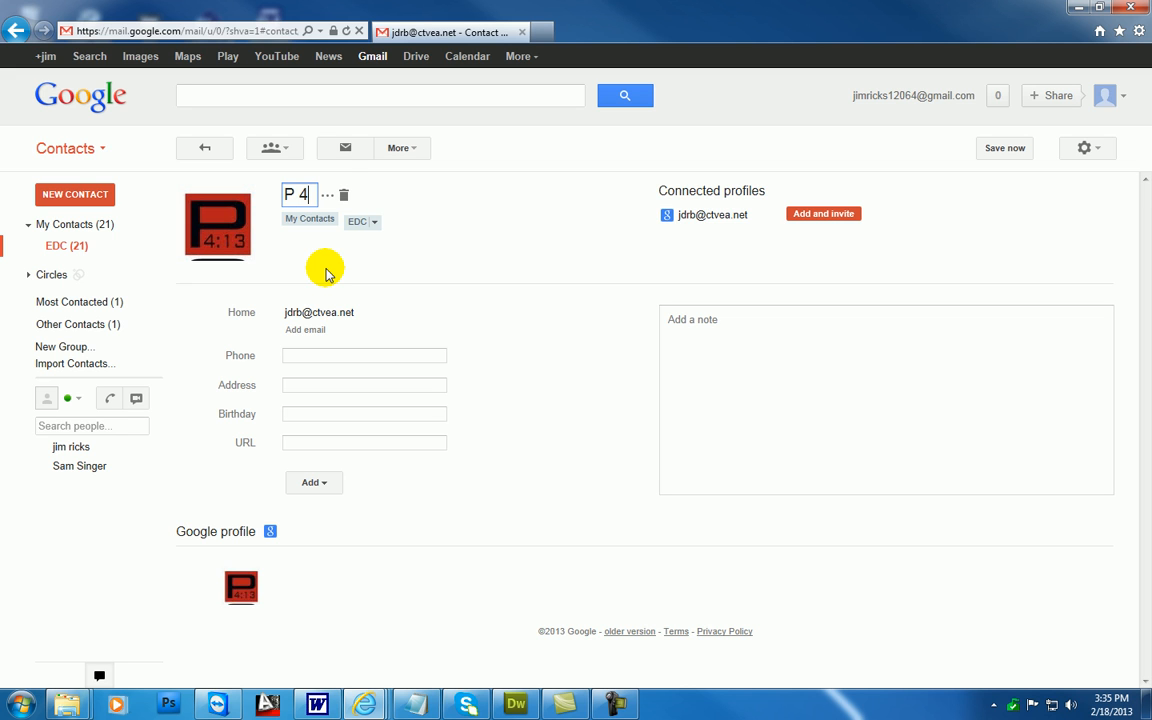
{"action": "type", "text": ":13"}
{"action": "key", "text": "Return"}
{"action": "left_click", "coordinate": [80, 245]}
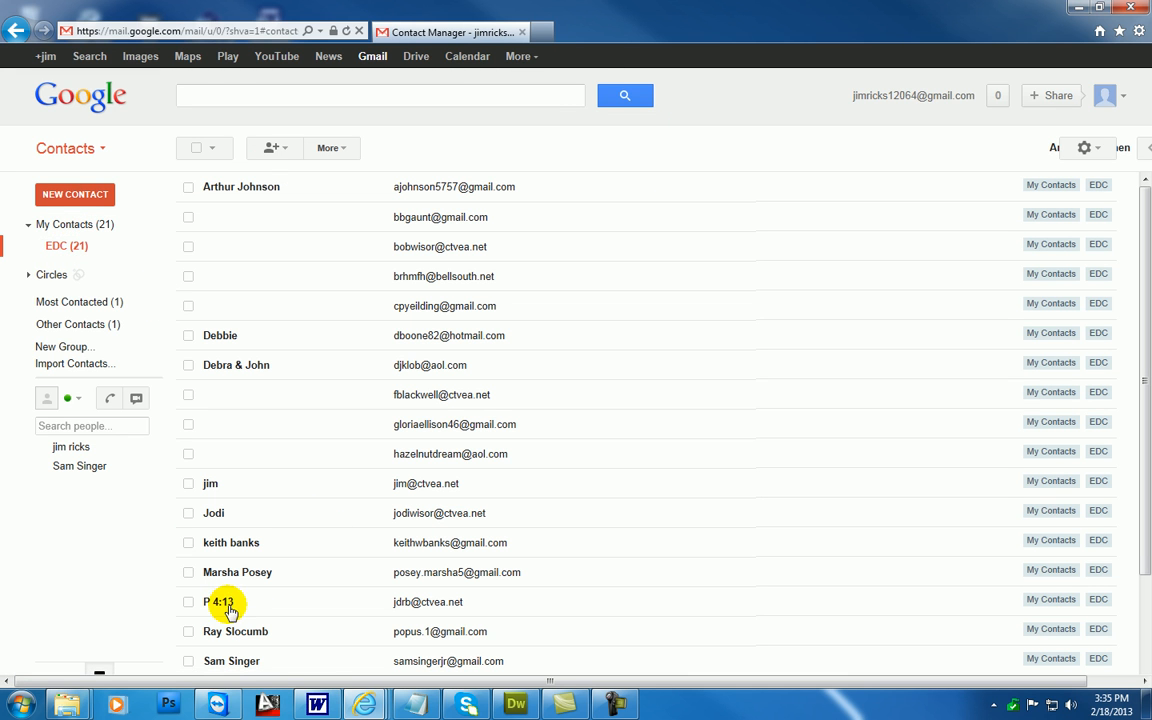
Open the P 4:13 contact and replace the part of its home email before the @ with a different user name
{"action": "scroll", "coordinate": [218, 612], "scroll_direction": "down", "scroll_amount": 3}
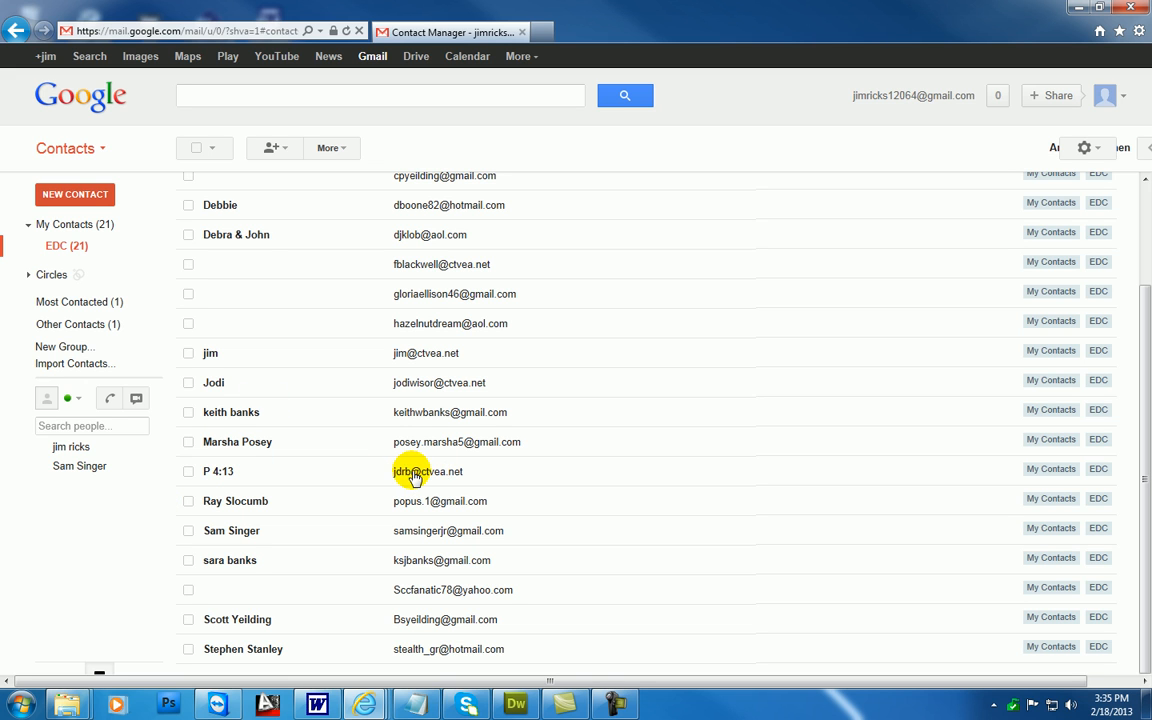
{"action": "left_click", "coordinate": [274, 474]}
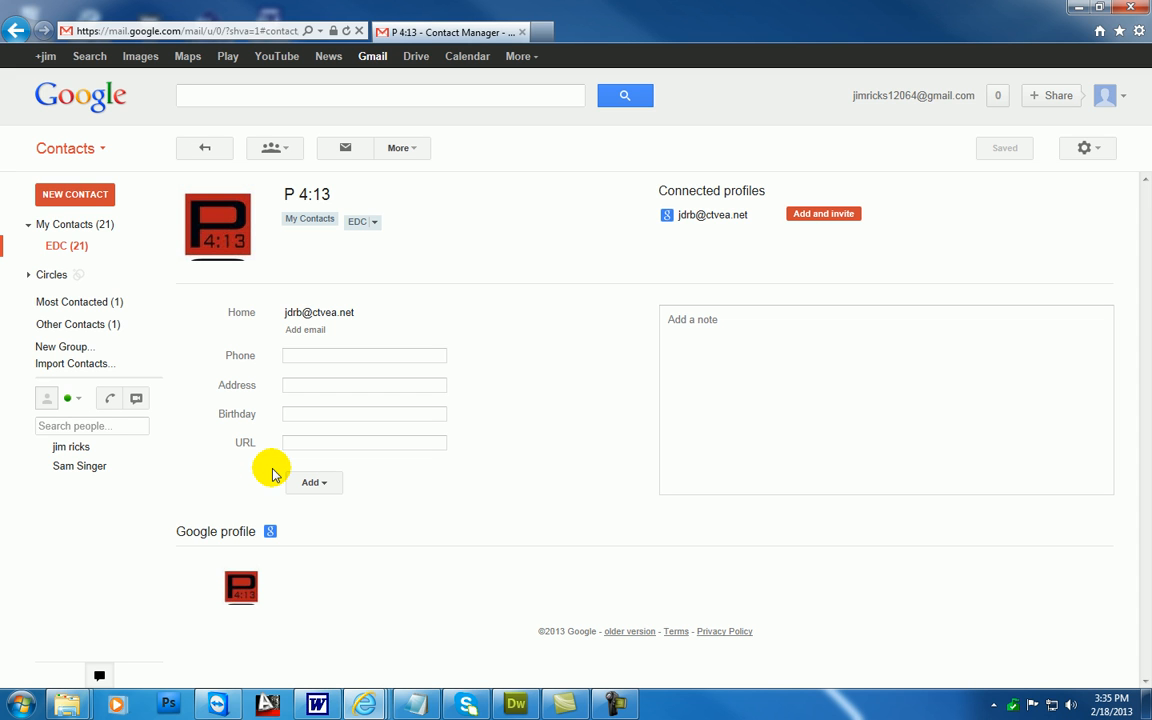
{"action": "left_click", "coordinate": [291, 312]}
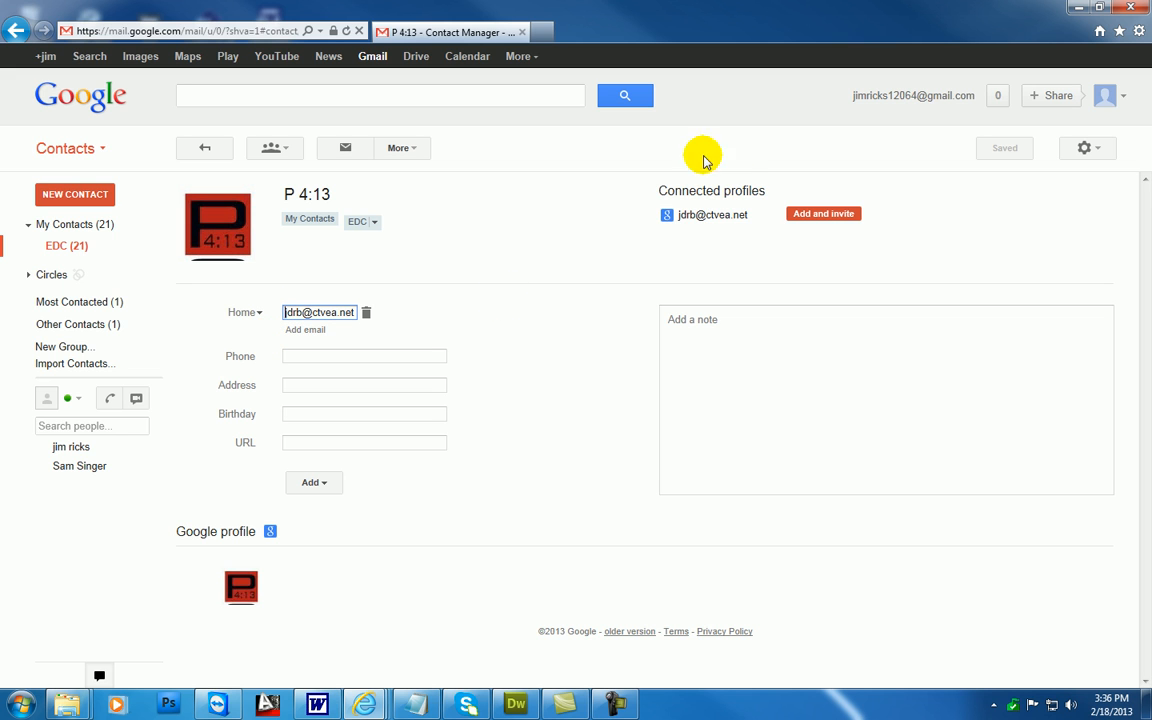
{"action": "key", "text": "BackSpace"}
{"action": "key", "text": "BackSpace"}
{"action": "key", "text": "BackSpace"}
{"action": "key", "text": "BackSpace"}
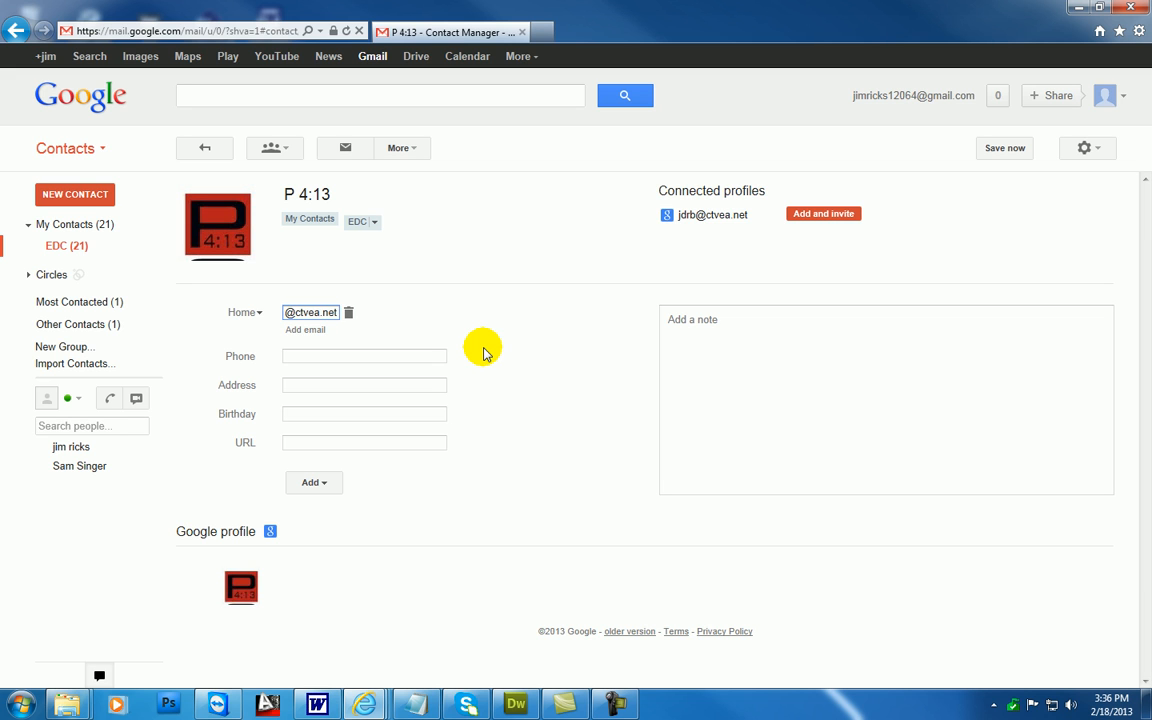
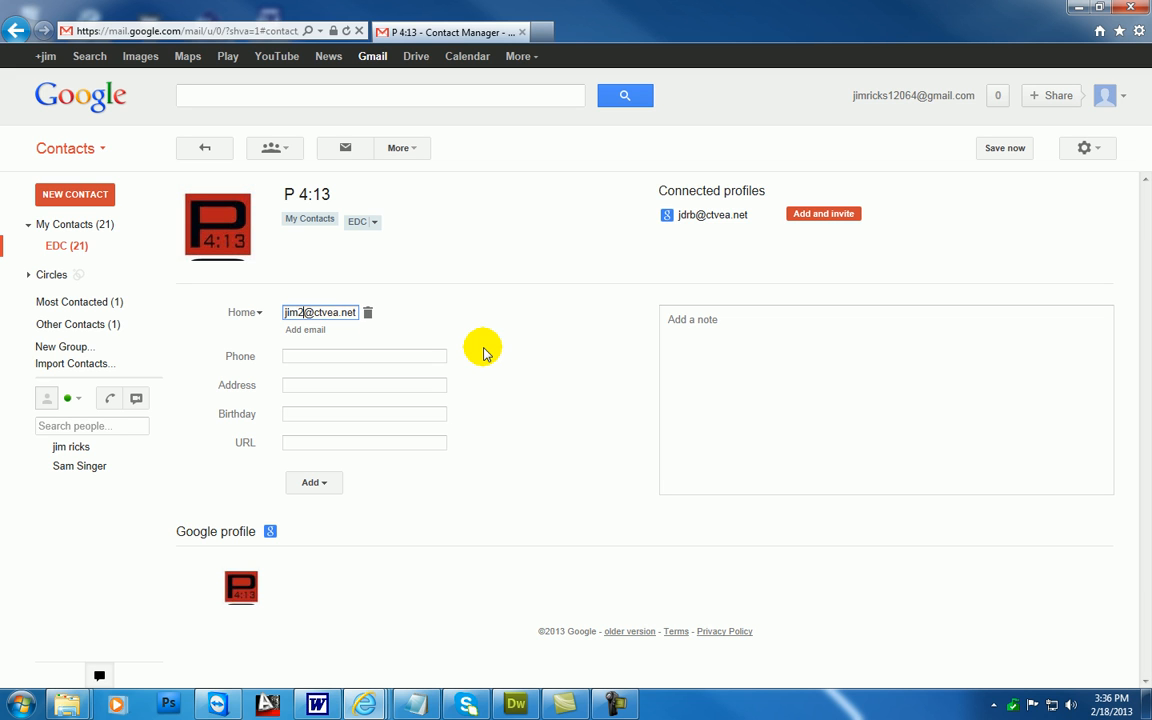
Restore the P 4:13 contact's original home email address and return to the EDC group list
{"action": "key", "text": "BackSpace"}
{"action": "key", "text": "BackSpace"}
{"action": "key", "text": "BackSpace"}
{"action": "key", "text": "BackSpace"}
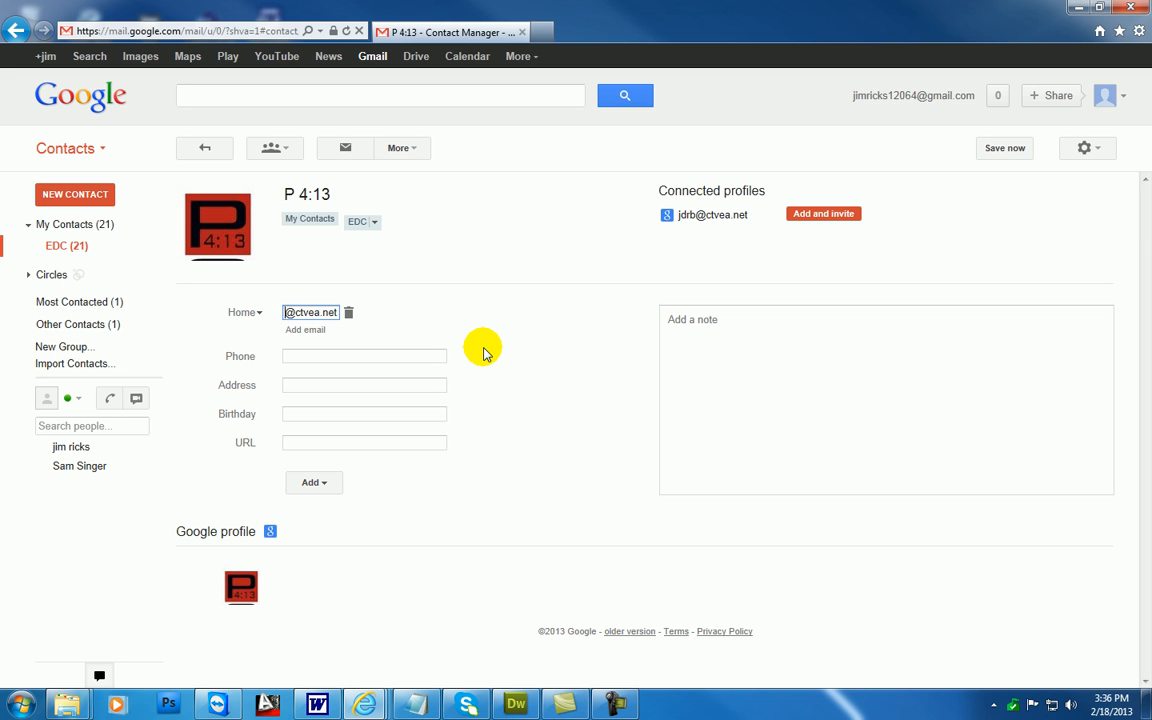
{"action": "left_click", "coordinate": [498, 316]}
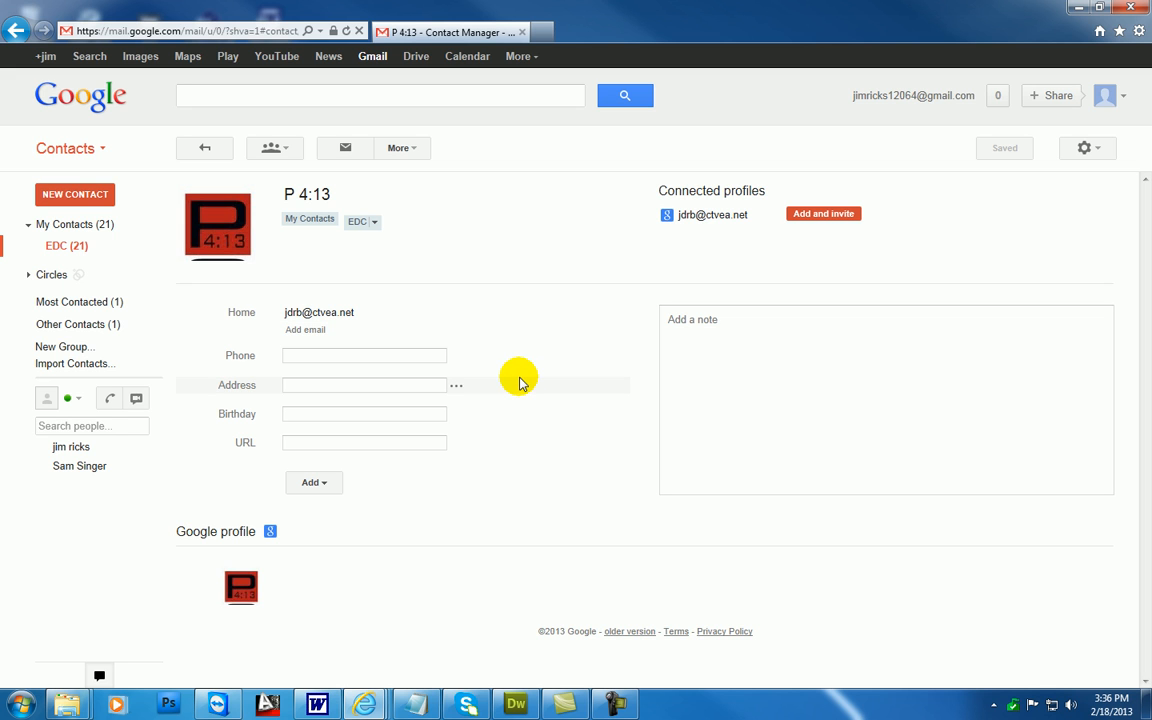
{"action": "left_click", "coordinate": [318, 194]}
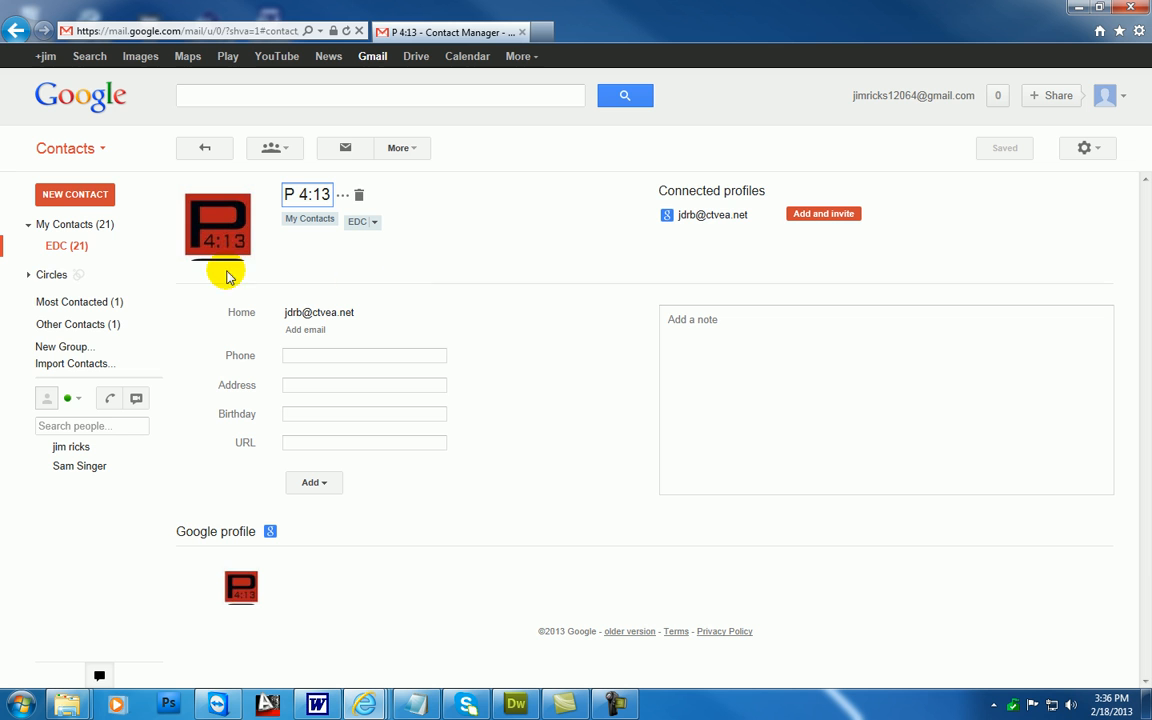
{"action": "left_click", "coordinate": [80, 249]}
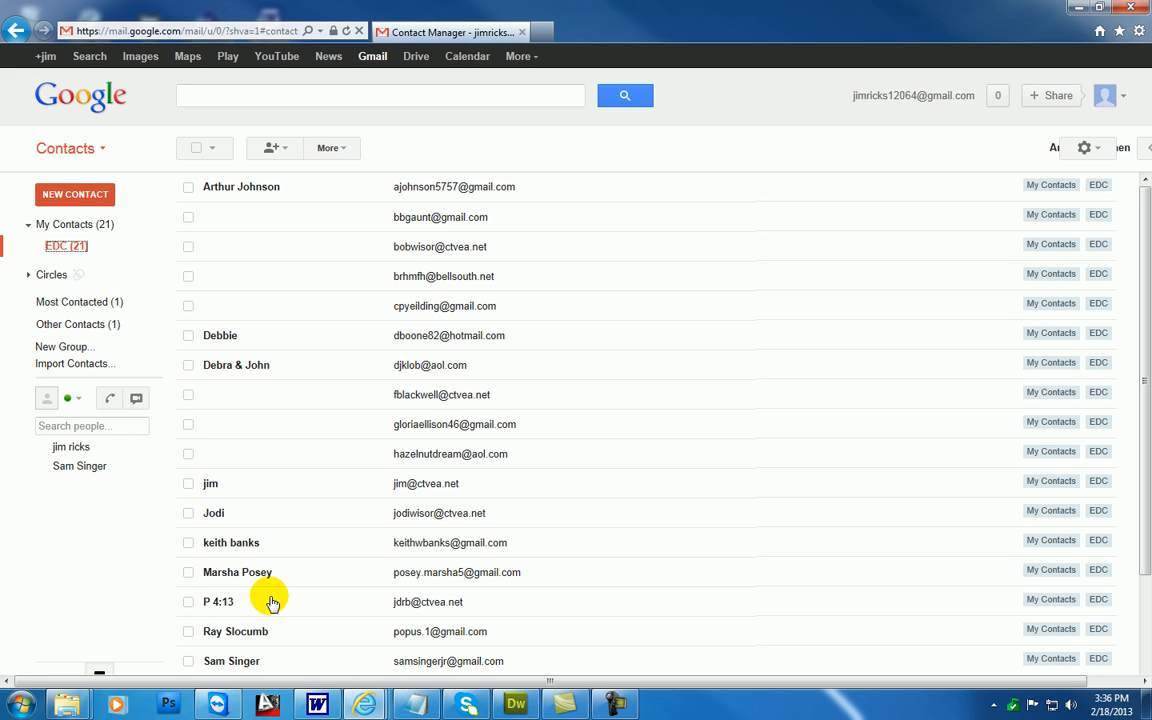
Open the P 4:13 contact from the EDC group, delete it and check the remaining list
{"action": "mouse_move", "coordinate": [218, 604]}
{"action": "left_click", "coordinate": [276, 609]}
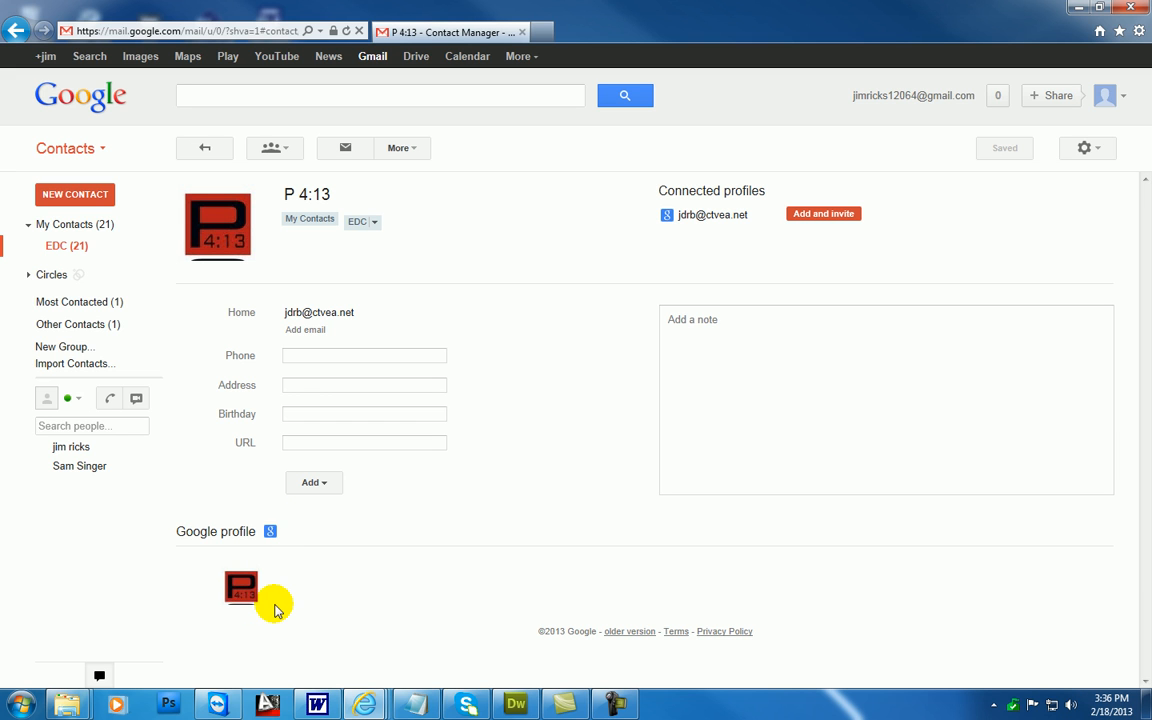
{"action": "left_click", "coordinate": [418, 151]}
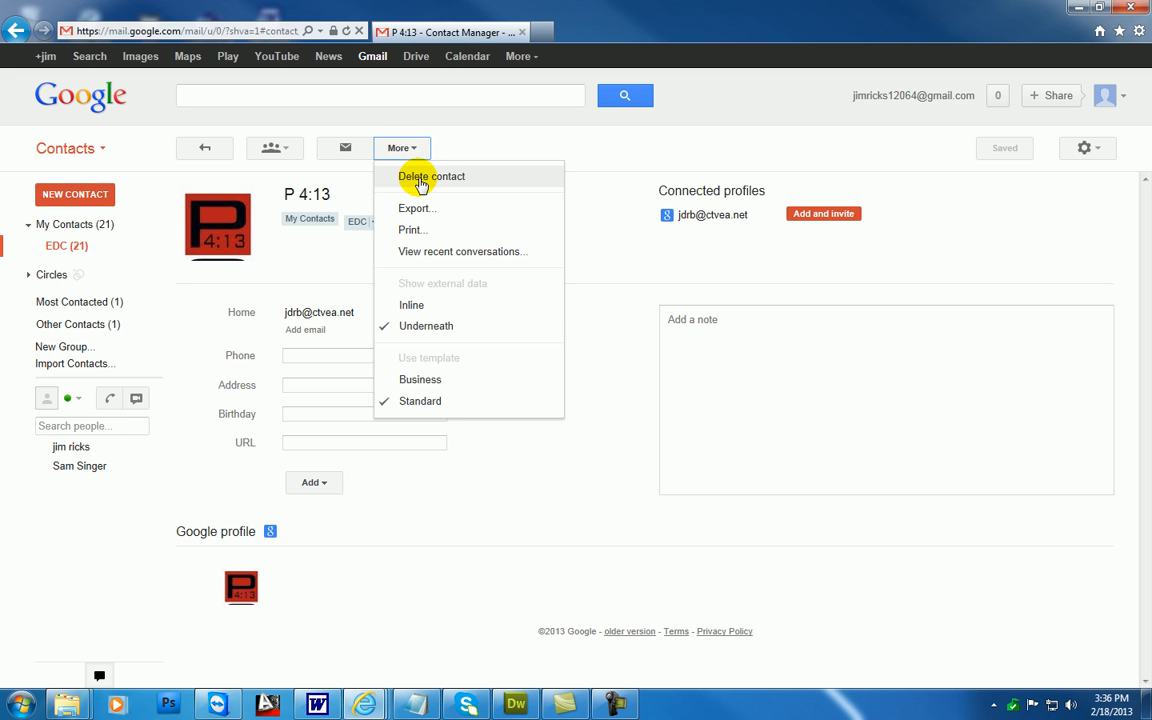
{"action": "left_click", "coordinate": [420, 180]}
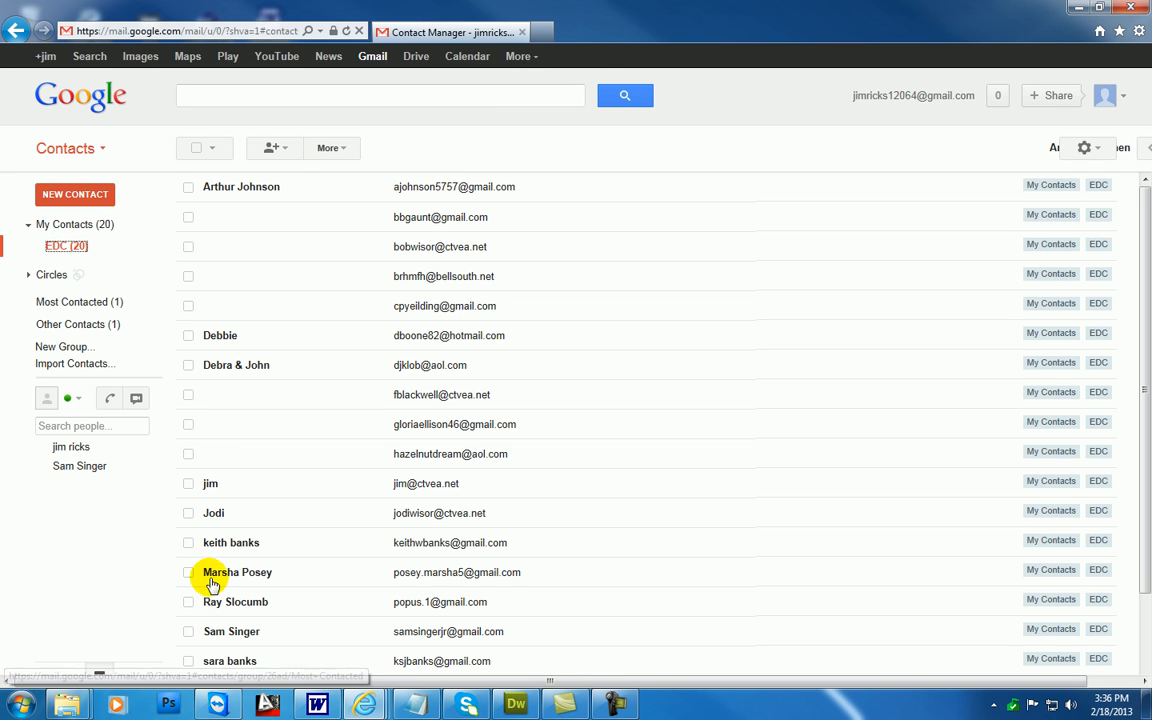
{"action": "scroll", "coordinate": [320, 536], "scroll_direction": "down", "scroll_amount": 2}
{"action": "scroll", "coordinate": [310, 547], "scroll_direction": "up", "scroll_amount": 2}
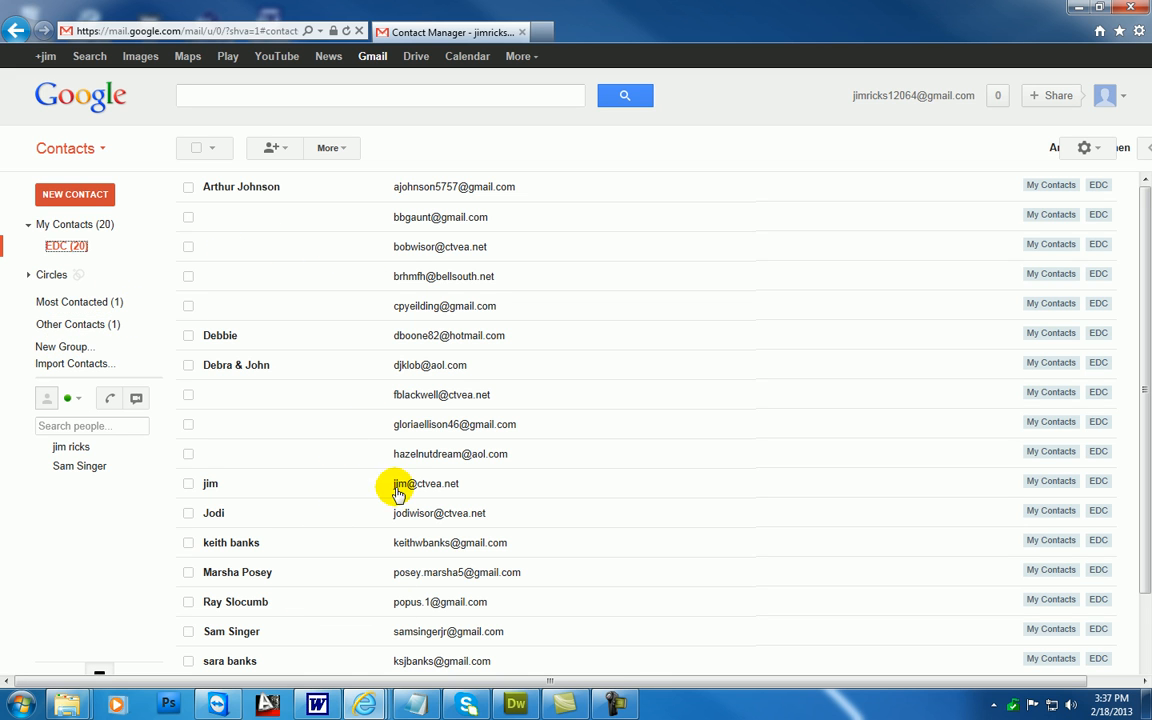
{"action": "mouse_move", "coordinate": [217, 522]}
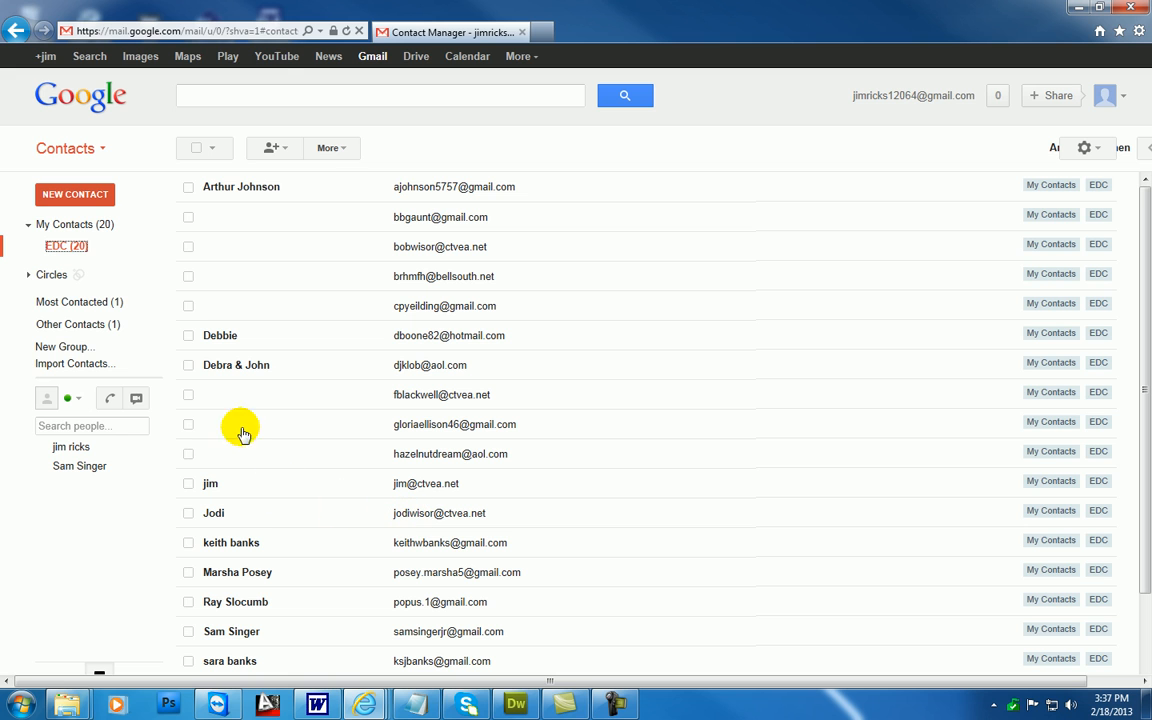
{"action": "left_click", "coordinate": [284, 148]}
{"action": "left_click", "coordinate": [539, 147]}
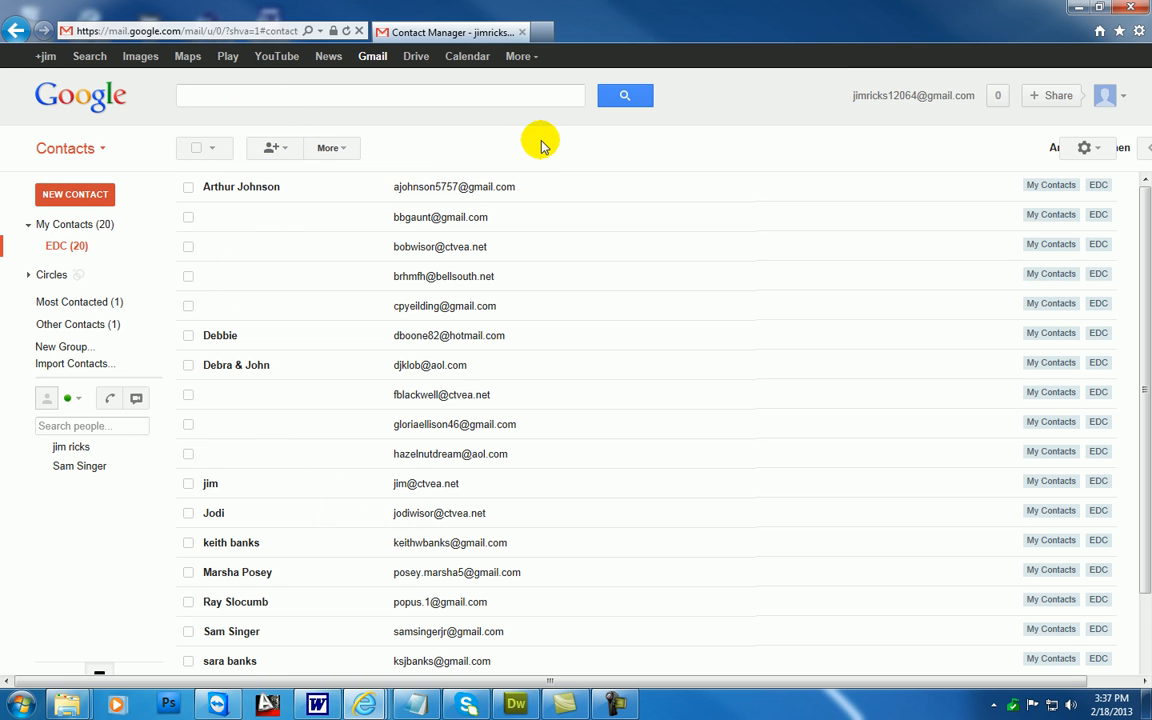
{"action": "left_click", "coordinate": [285, 149]}
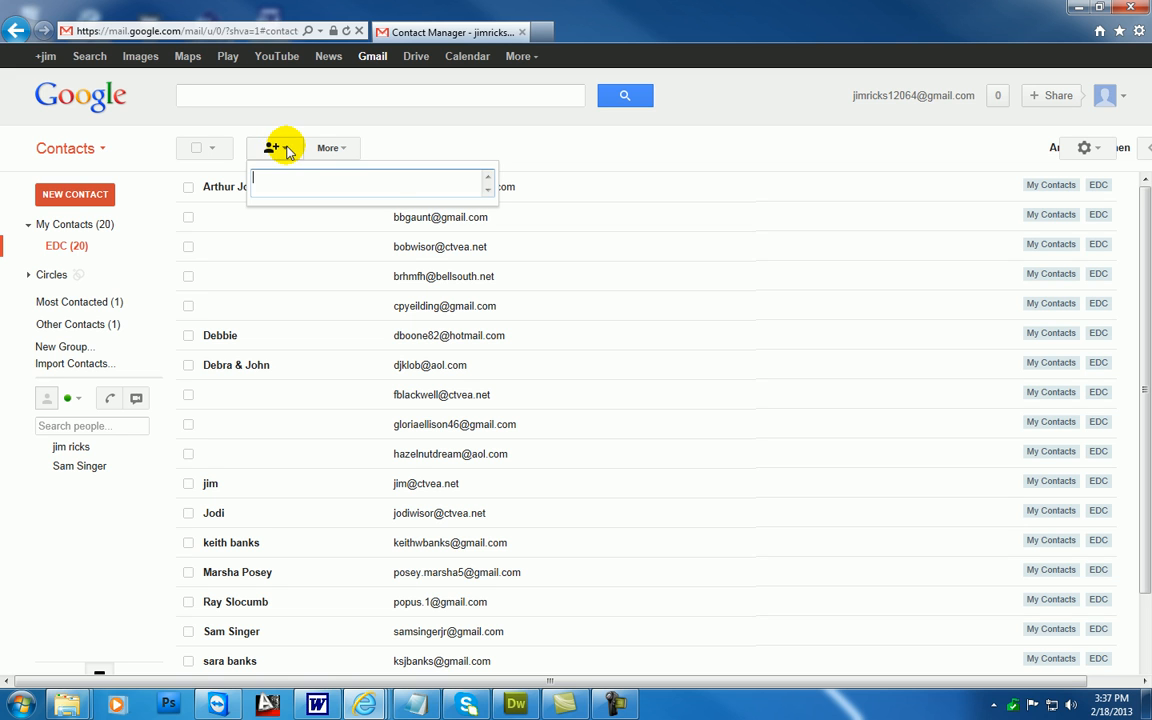
{"action": "left_click", "coordinate": [478, 137]}
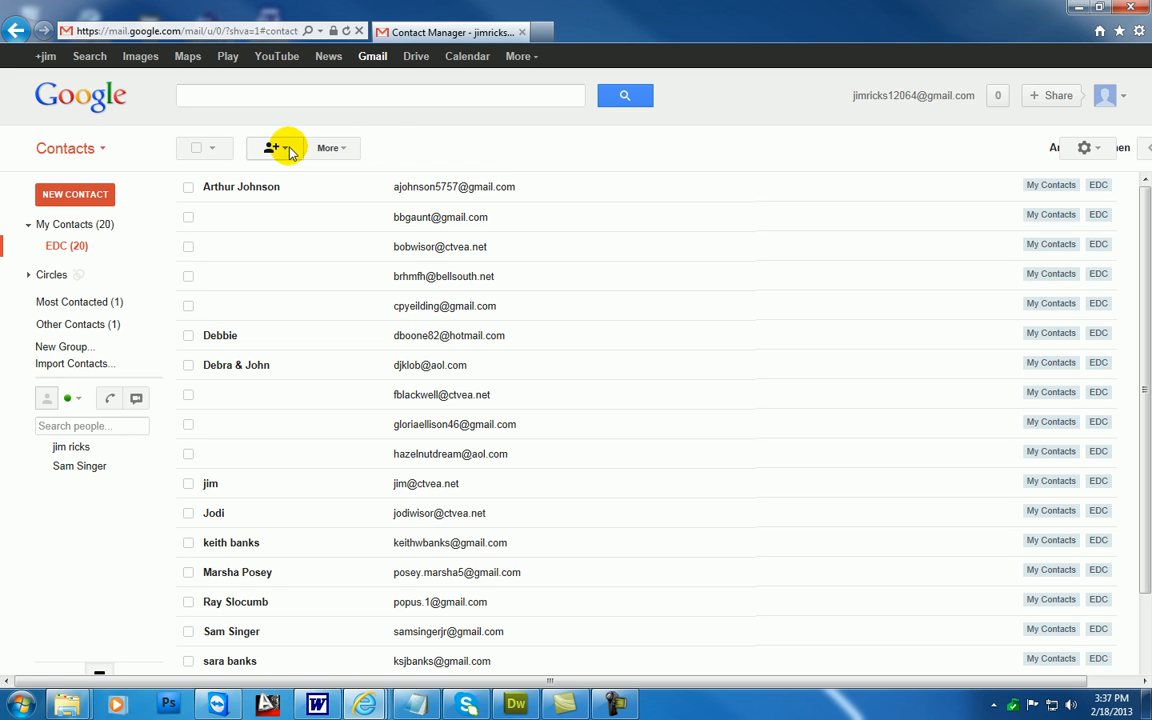
Add the deleted contact to the EDC group again by entering its ctvea.net email address
{"action": "left_click", "coordinate": [283, 151]}
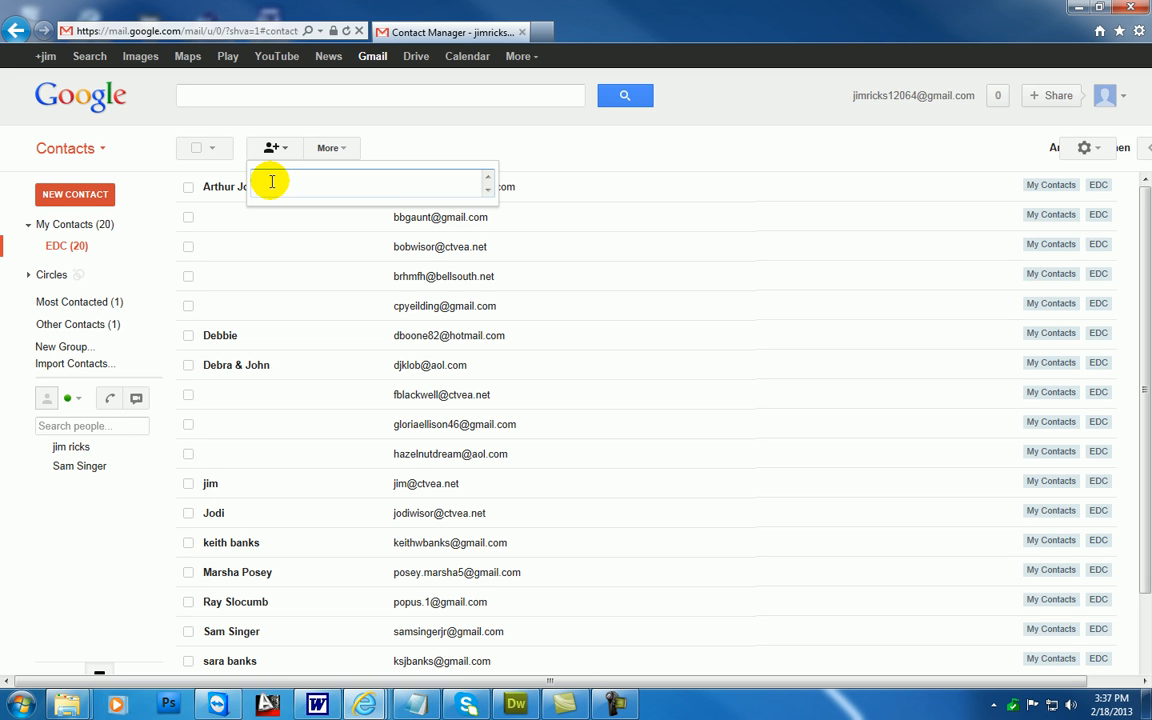
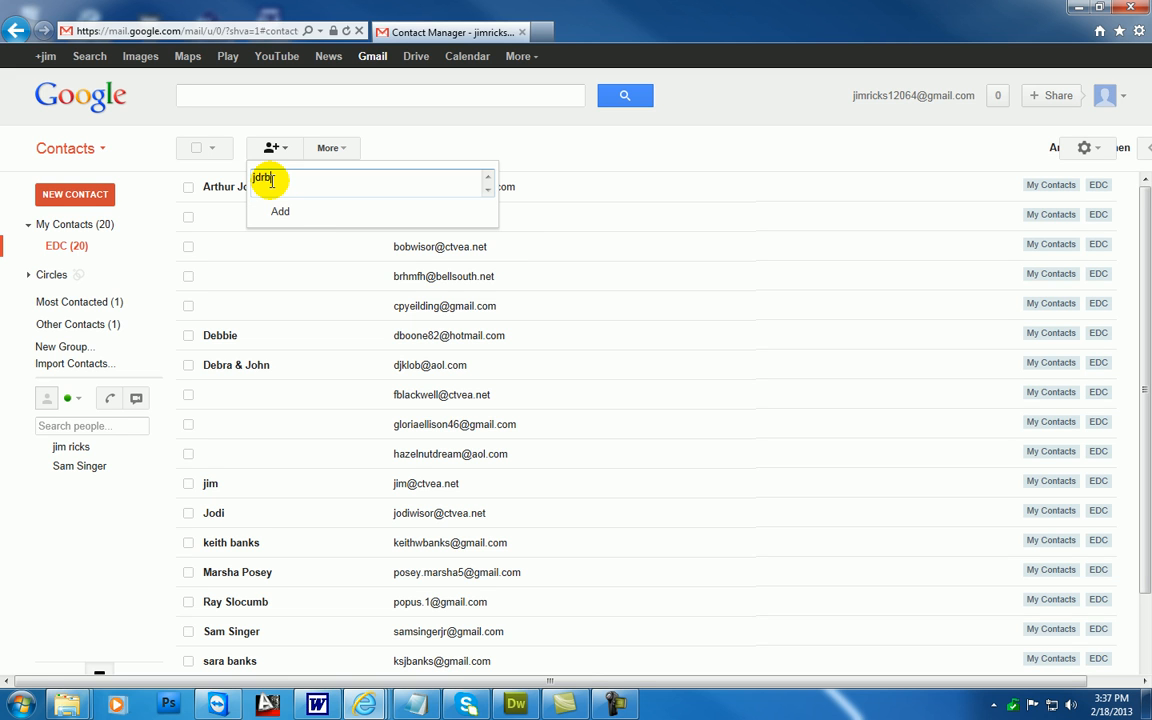
{"action": "key", "text": "Return"}
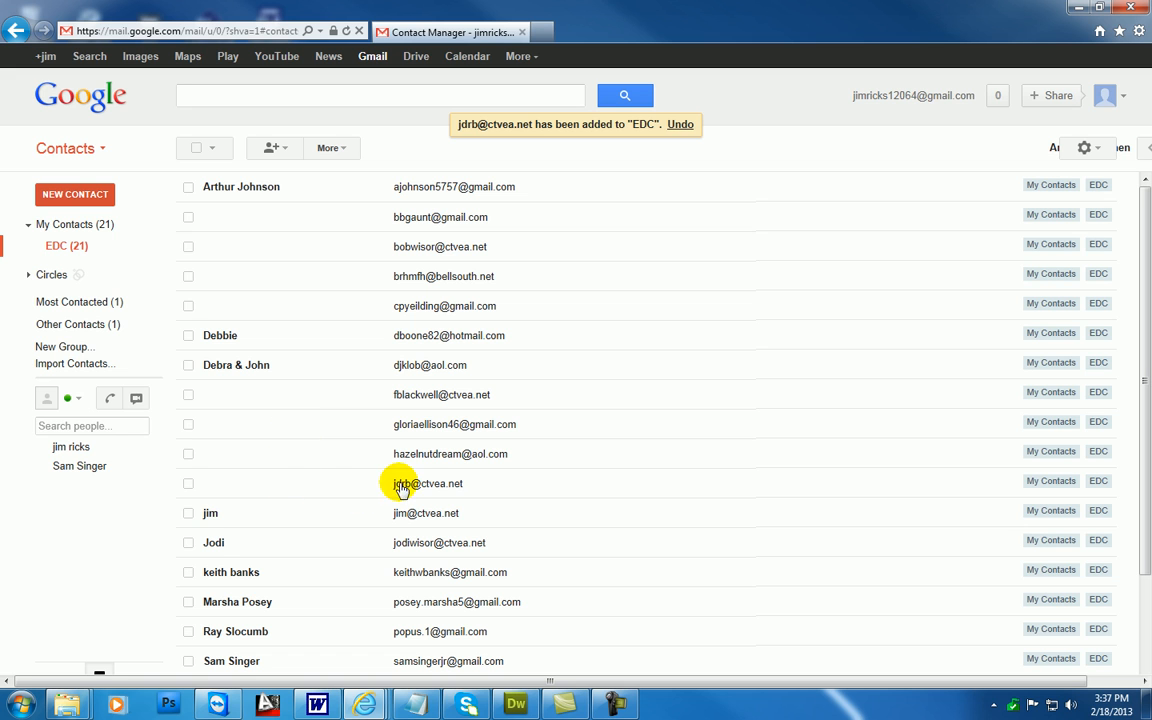
Name the re-added, unnamed ctvea.net contact "P 4:13" and check it in the EDC group list
{"action": "left_click", "coordinate": [267, 486]}
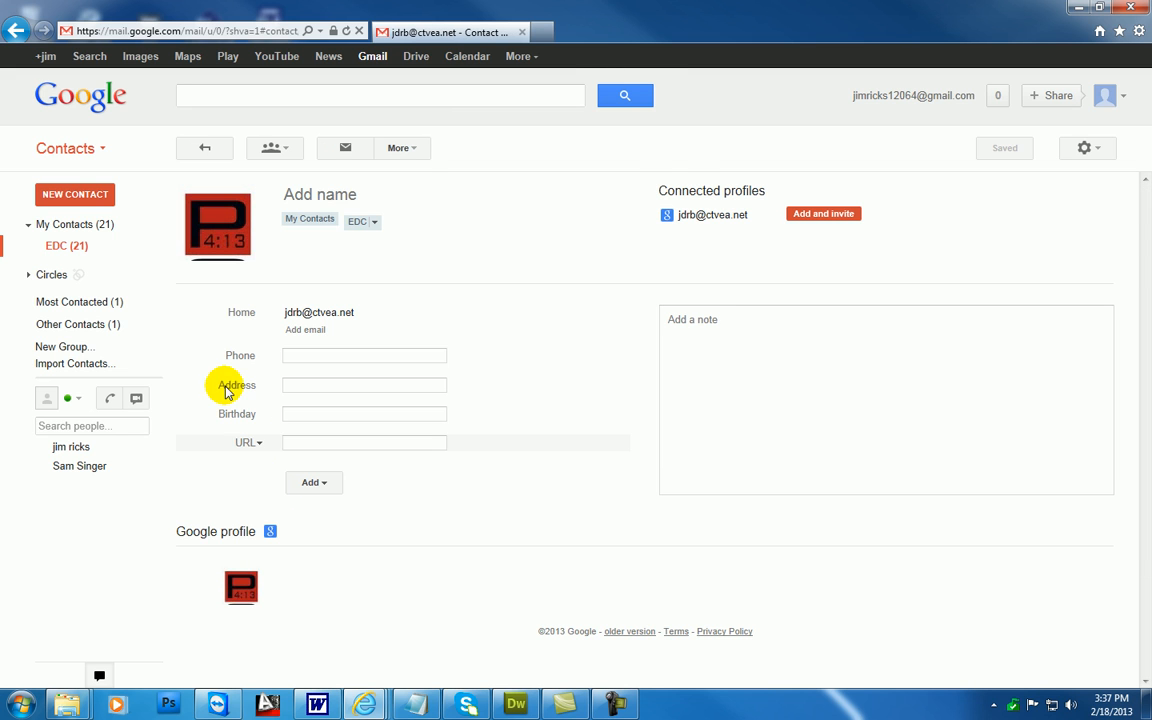
{"action": "left_click", "coordinate": [326, 196]}
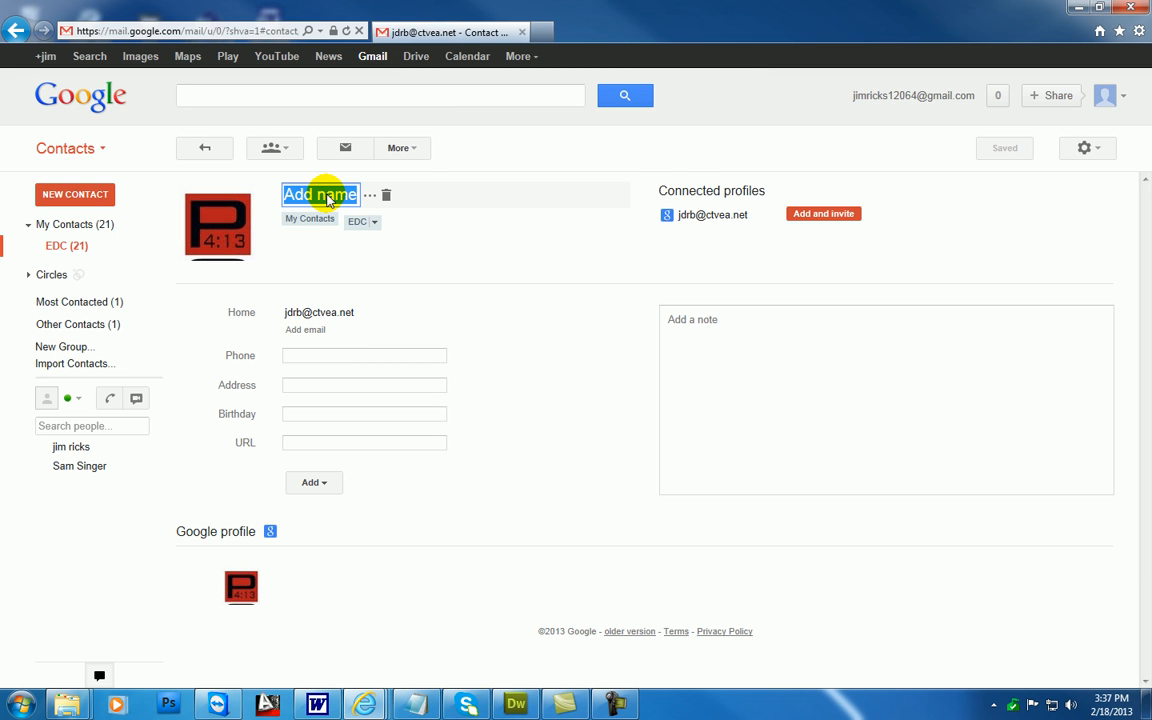
{"action": "type", "text": "P 4"}
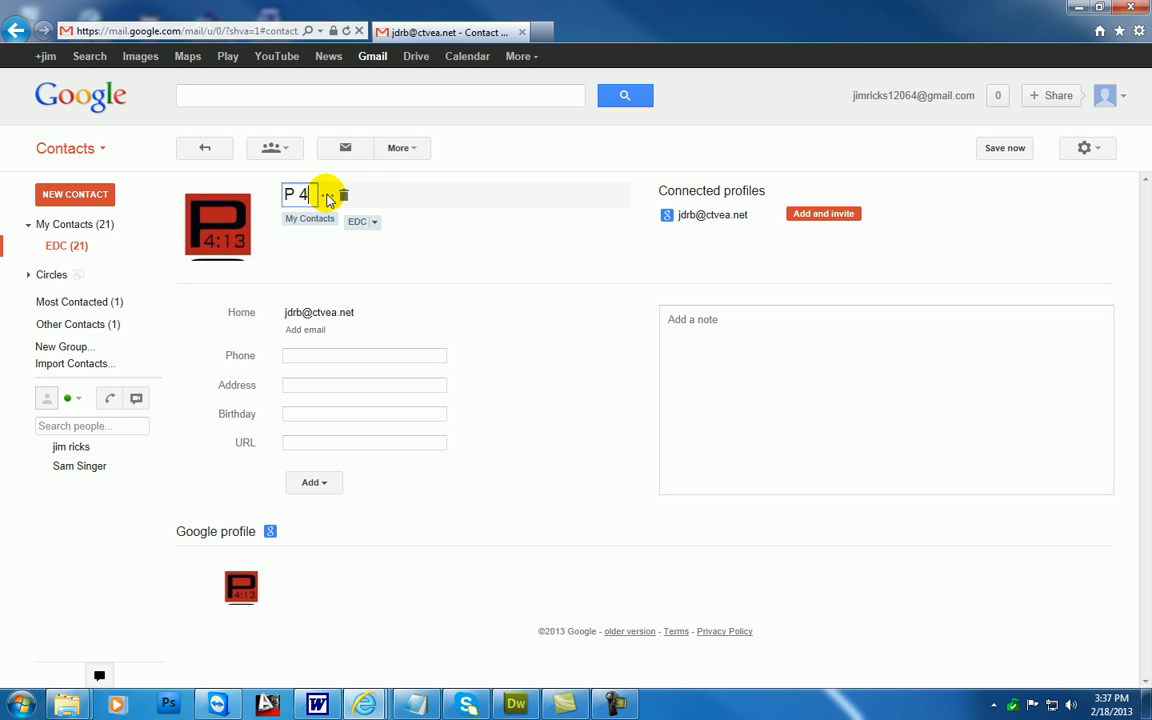
{"action": "type", "text": ":13"}
{"action": "left_click", "coordinate": [80, 249]}
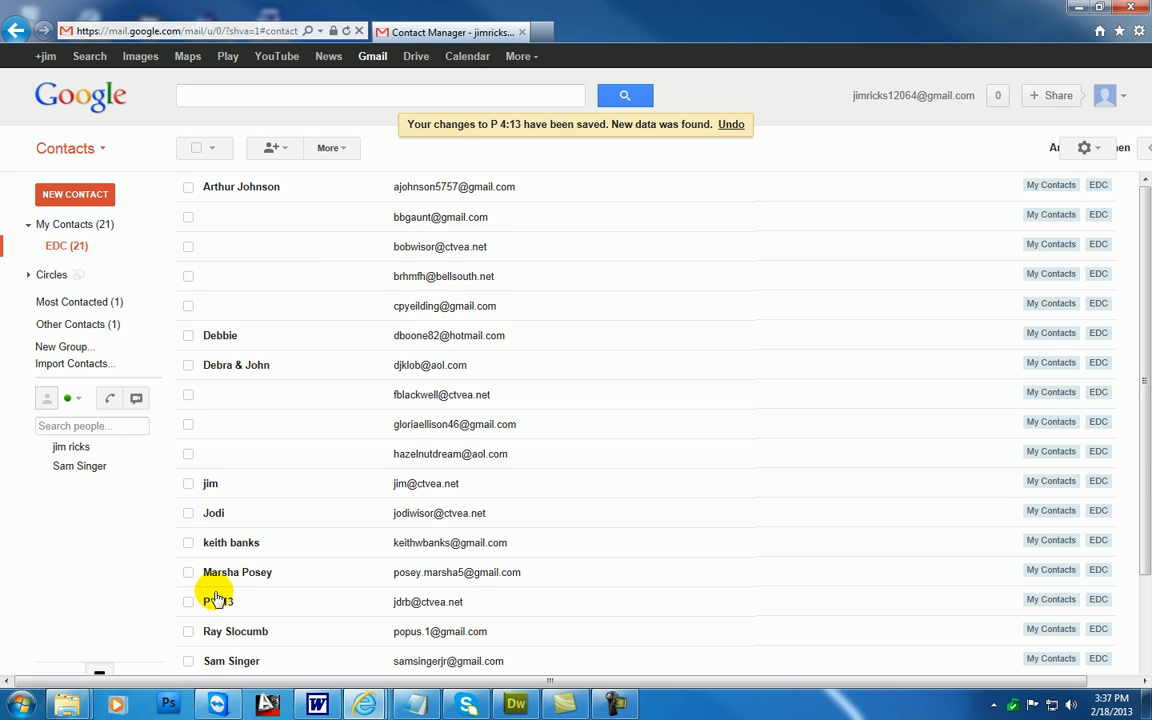
{"action": "scroll", "coordinate": [213, 580], "scroll_direction": "down", "scroll_amount": 3}
{"action": "scroll", "coordinate": [219, 470], "scroll_direction": "up", "scroll_amount": 3}
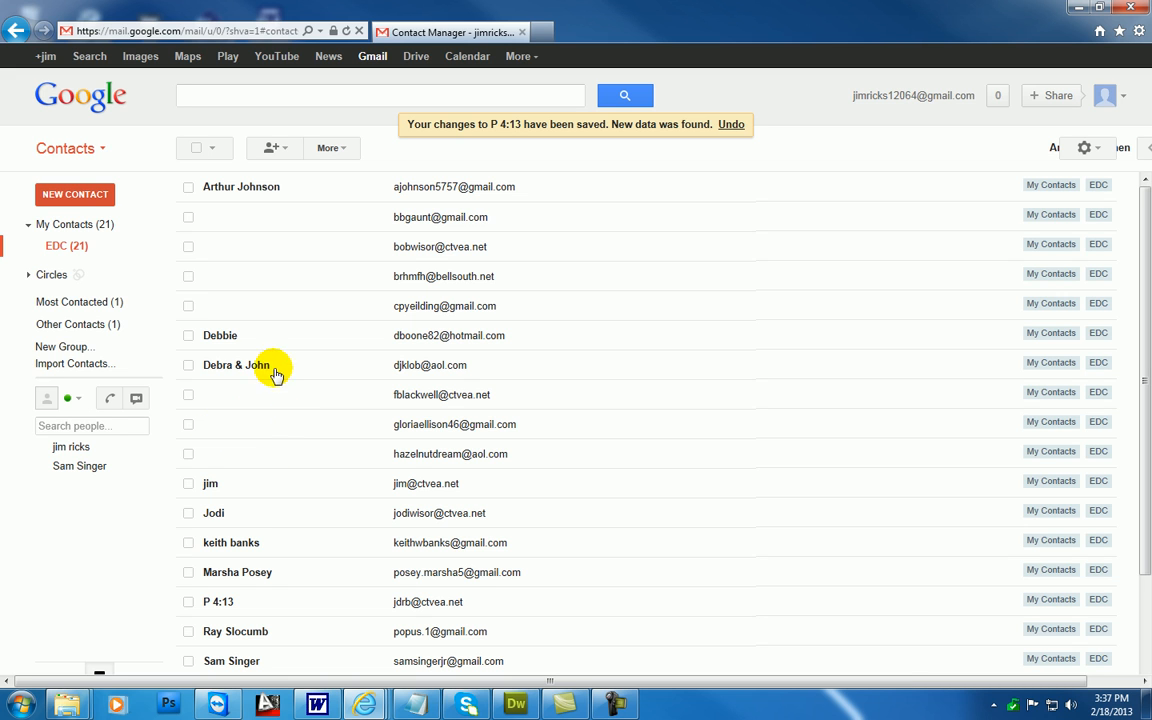
Rename the EDC contact group to EWDC
{"action": "left_click", "coordinate": [345, 155]}
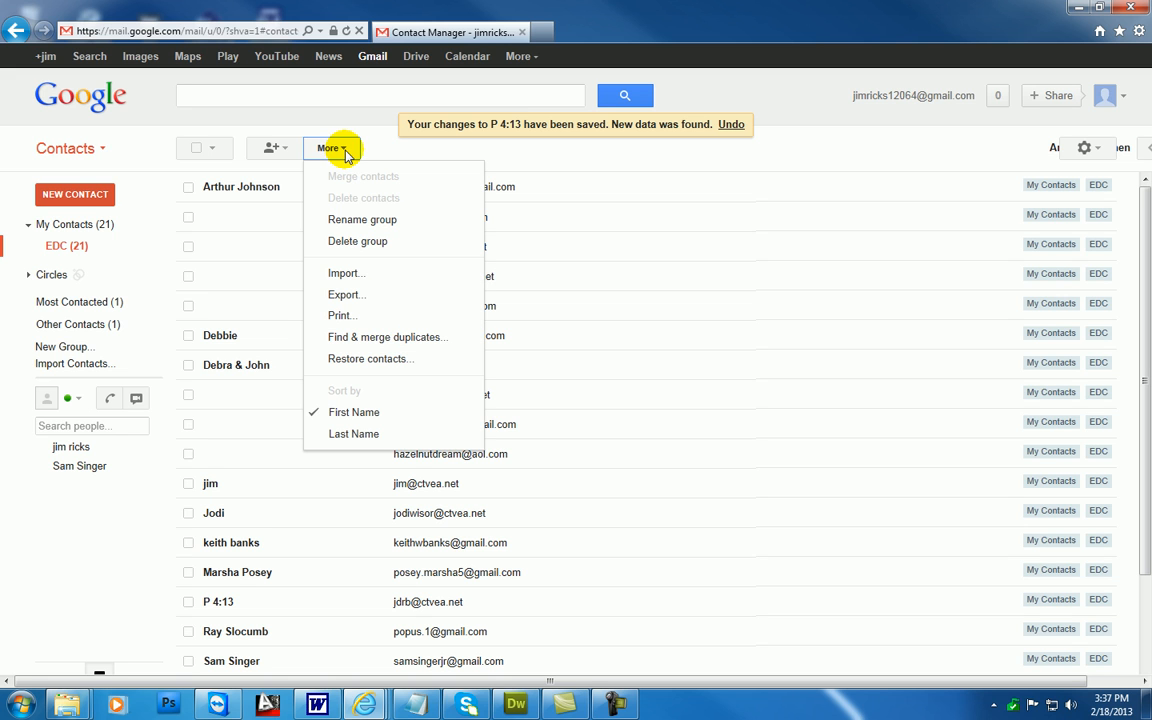
{"action": "left_click", "coordinate": [362, 220]}
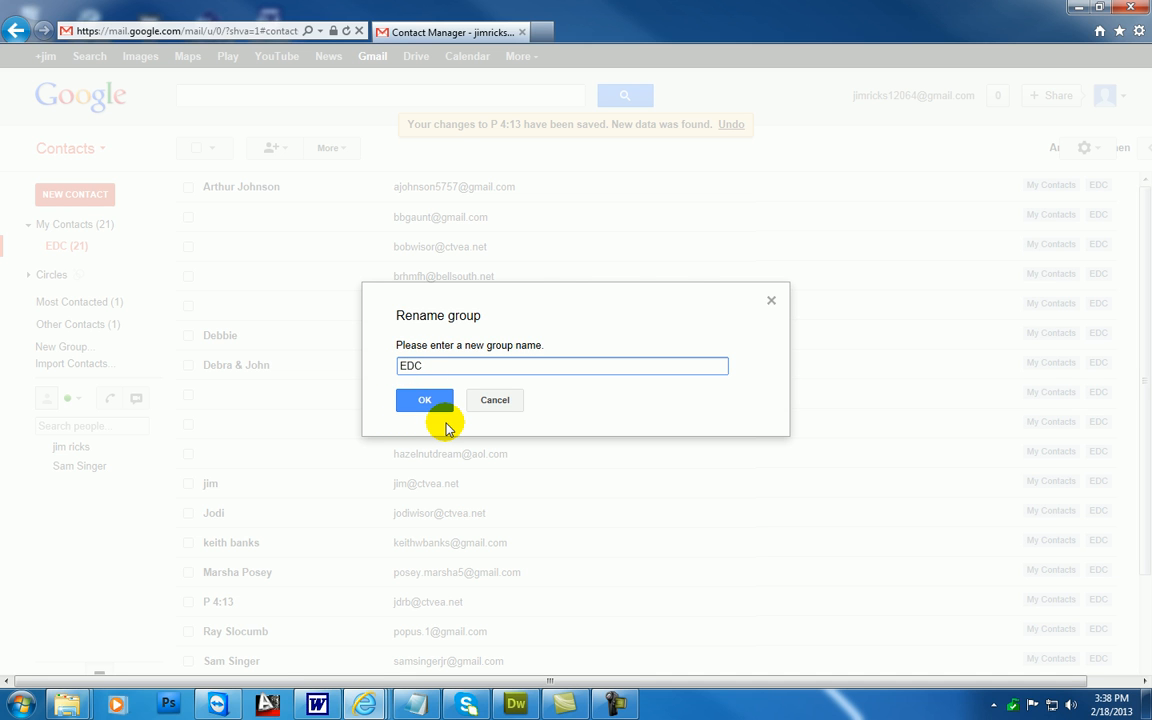
{"action": "type", "text": "W"}
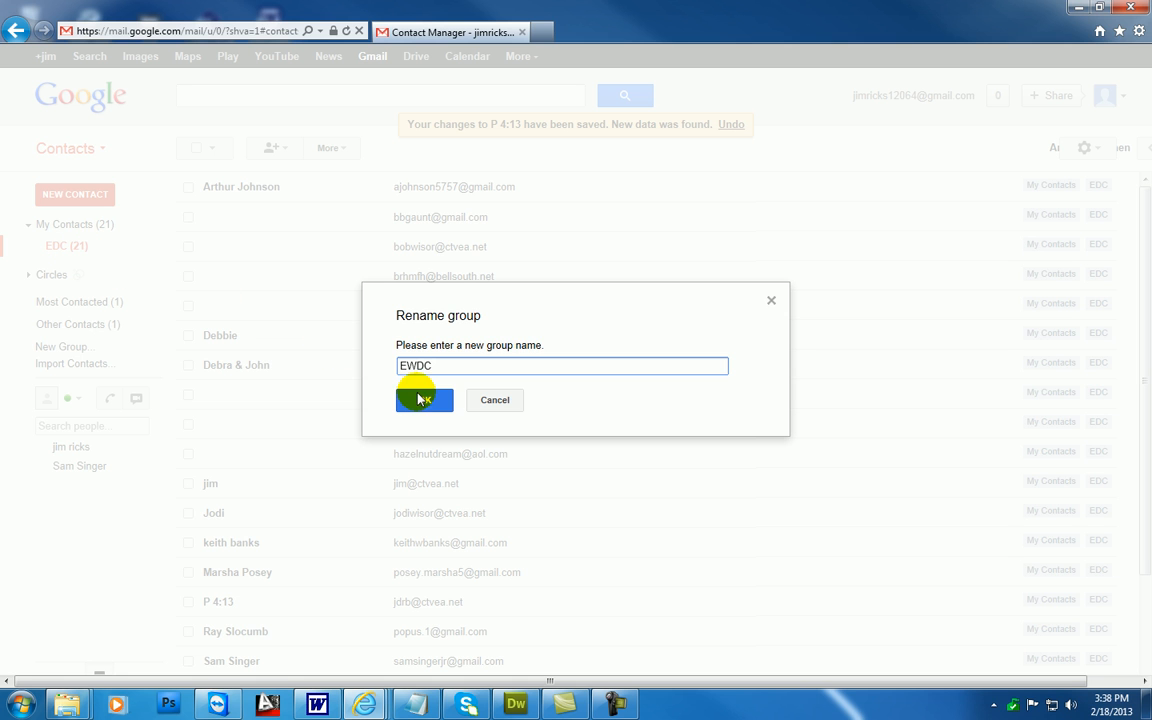
{"action": "left_click", "coordinate": [423, 401]}
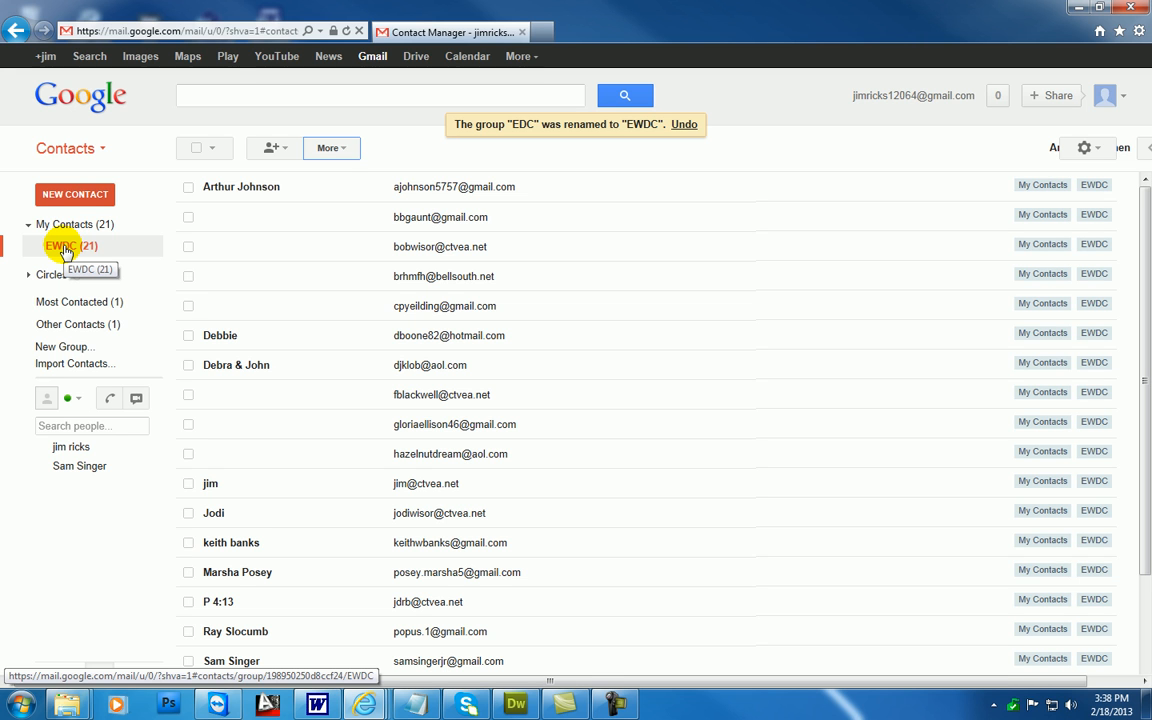
Rename the EWDC contact group back to EDC
{"action": "left_click", "coordinate": [338, 148]}
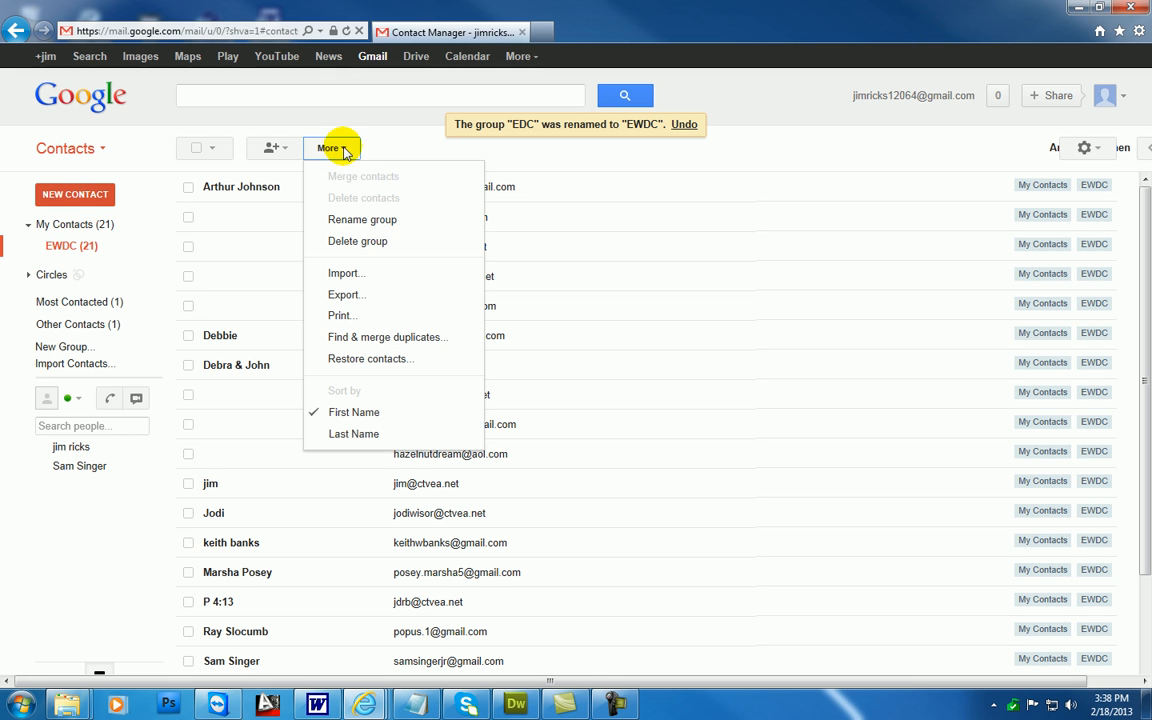
{"action": "left_click", "coordinate": [358, 219]}
{"action": "left_click", "coordinate": [414, 366]}
{"action": "key", "text": "BackSpace"}
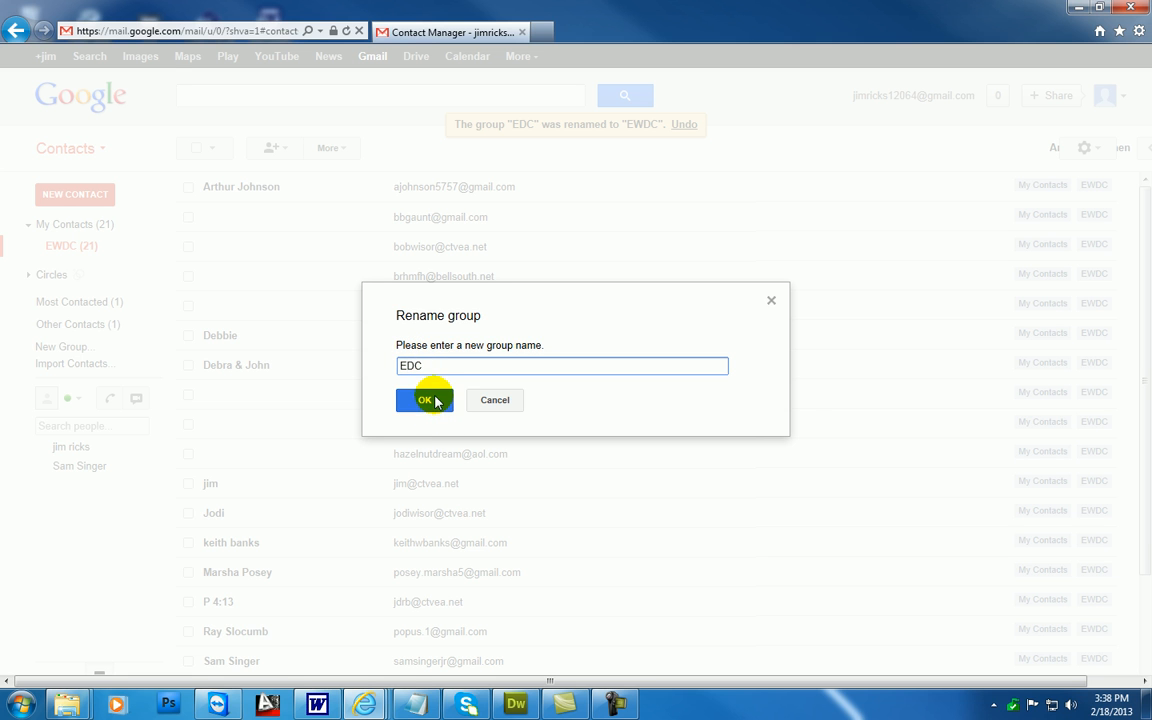
{"action": "left_click", "coordinate": [435, 400]}
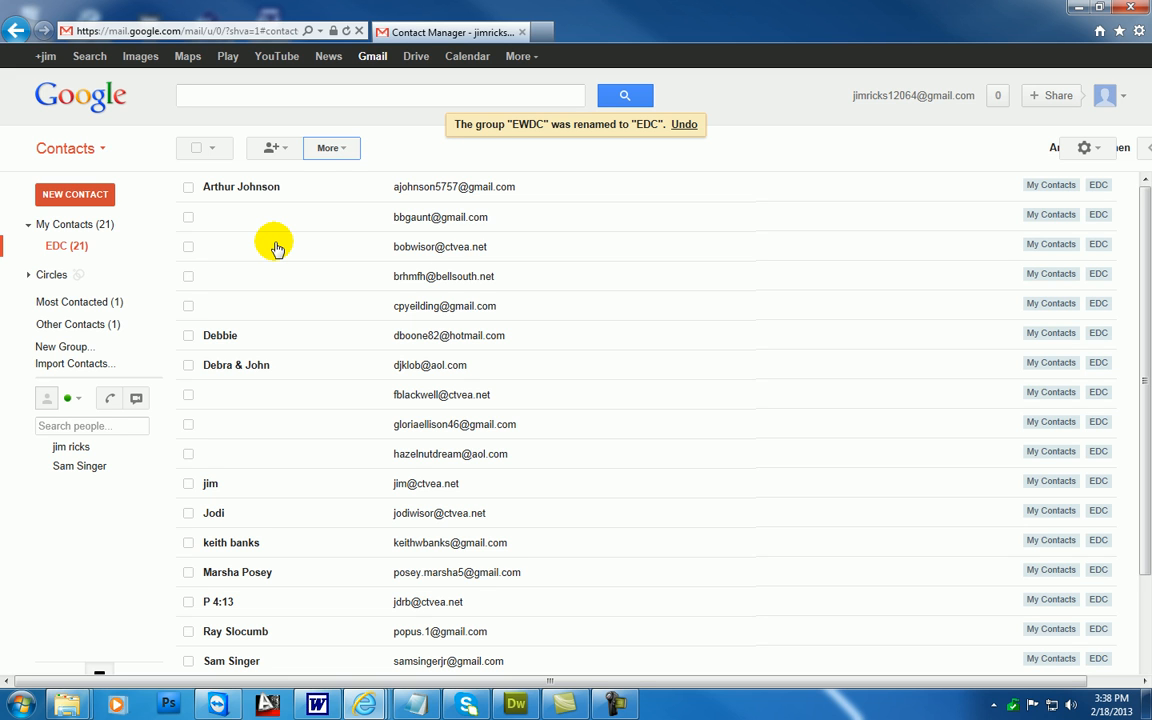
Delete the EDC contact group while keeping the contacts it contains
{"action": "left_click", "coordinate": [344, 149]}
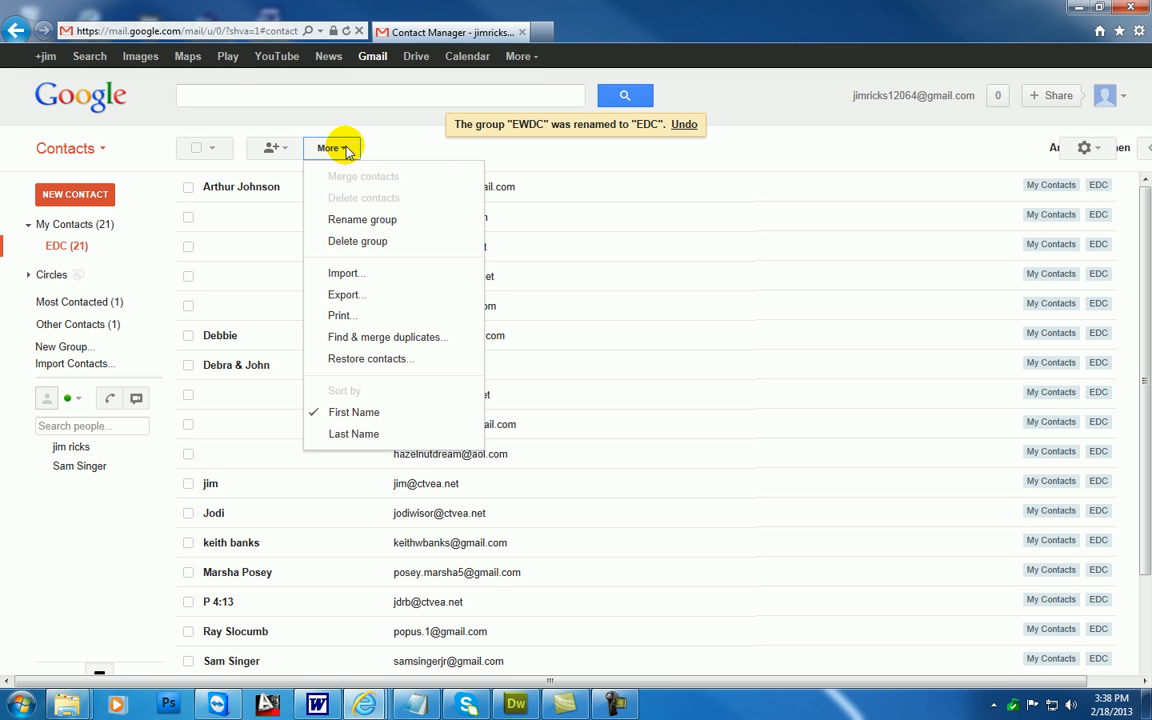
{"action": "left_click", "coordinate": [342, 242]}
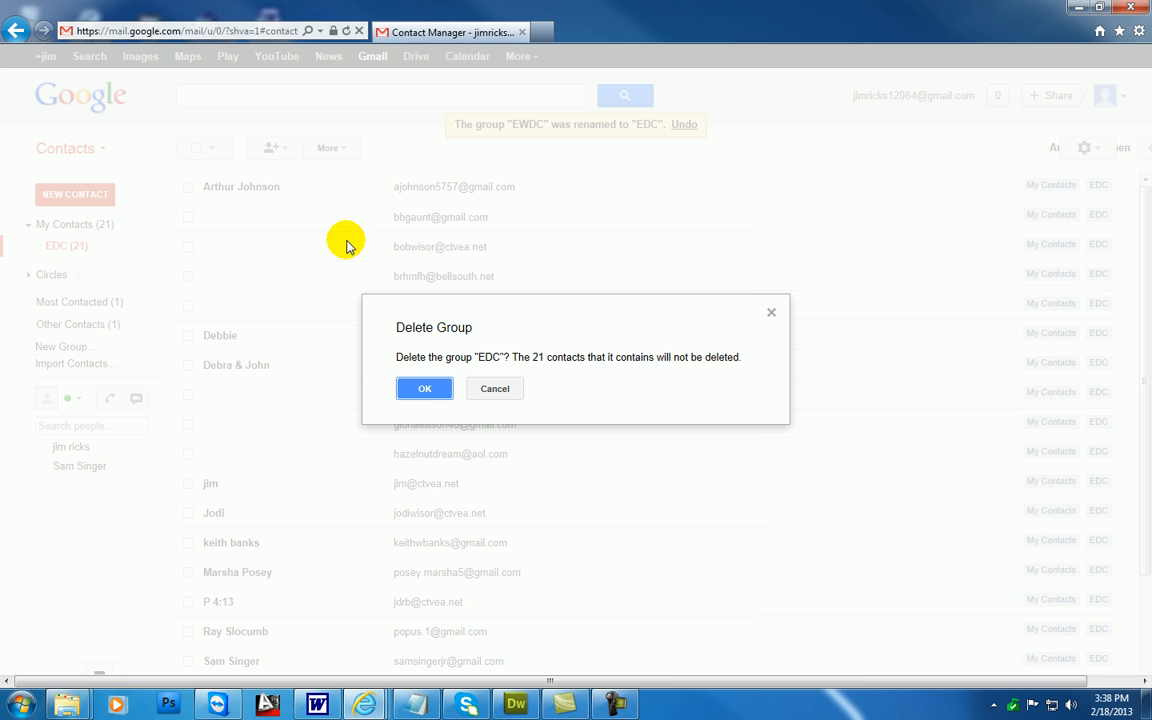
{"action": "left_click", "coordinate": [422, 389]}
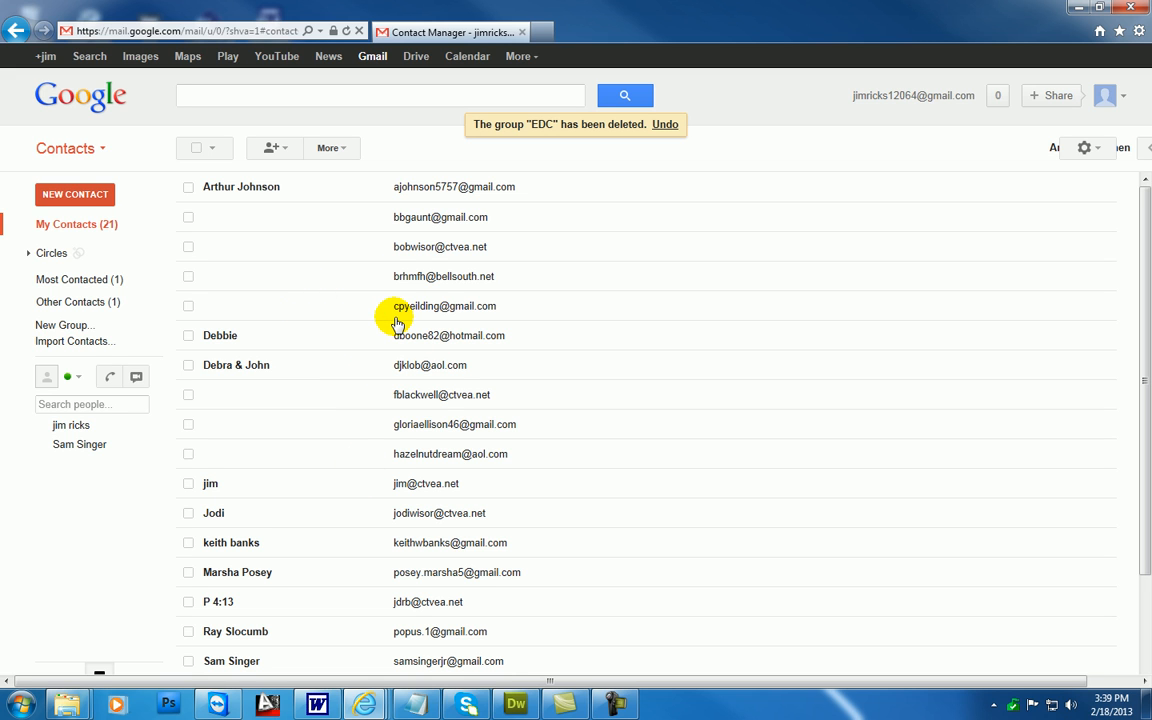
Create a new contact group named EDC and open it
{"action": "left_click", "coordinate": [69, 328]}
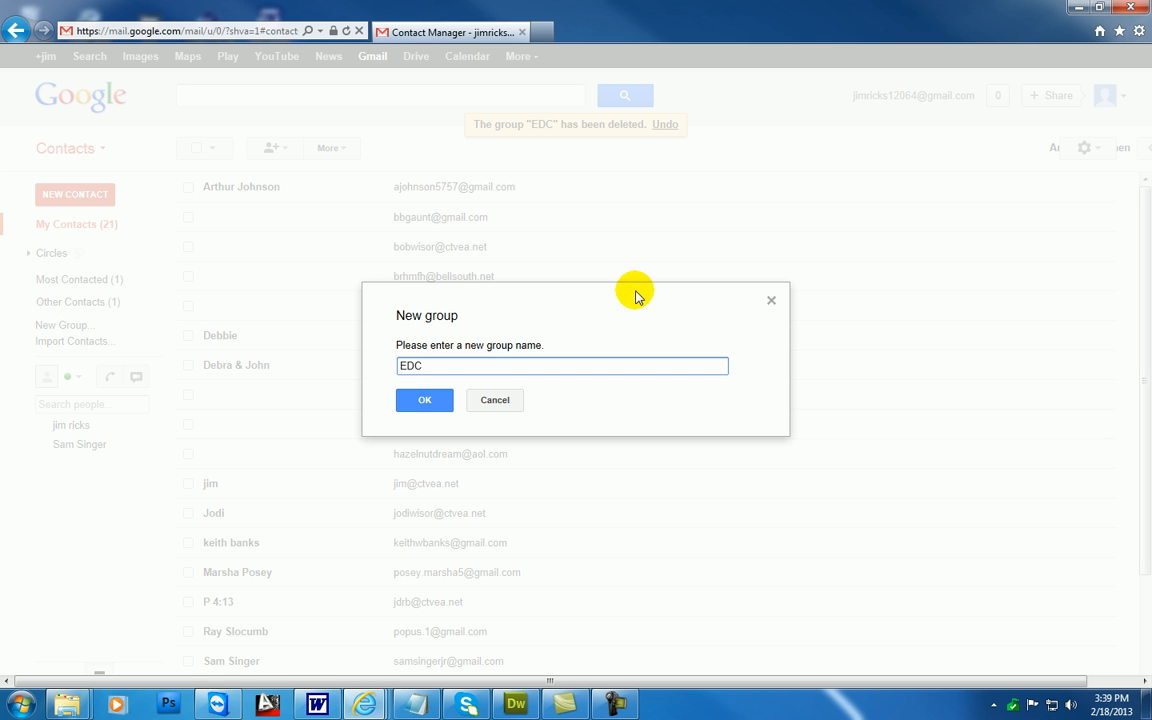
{"action": "left_click", "coordinate": [420, 397]}
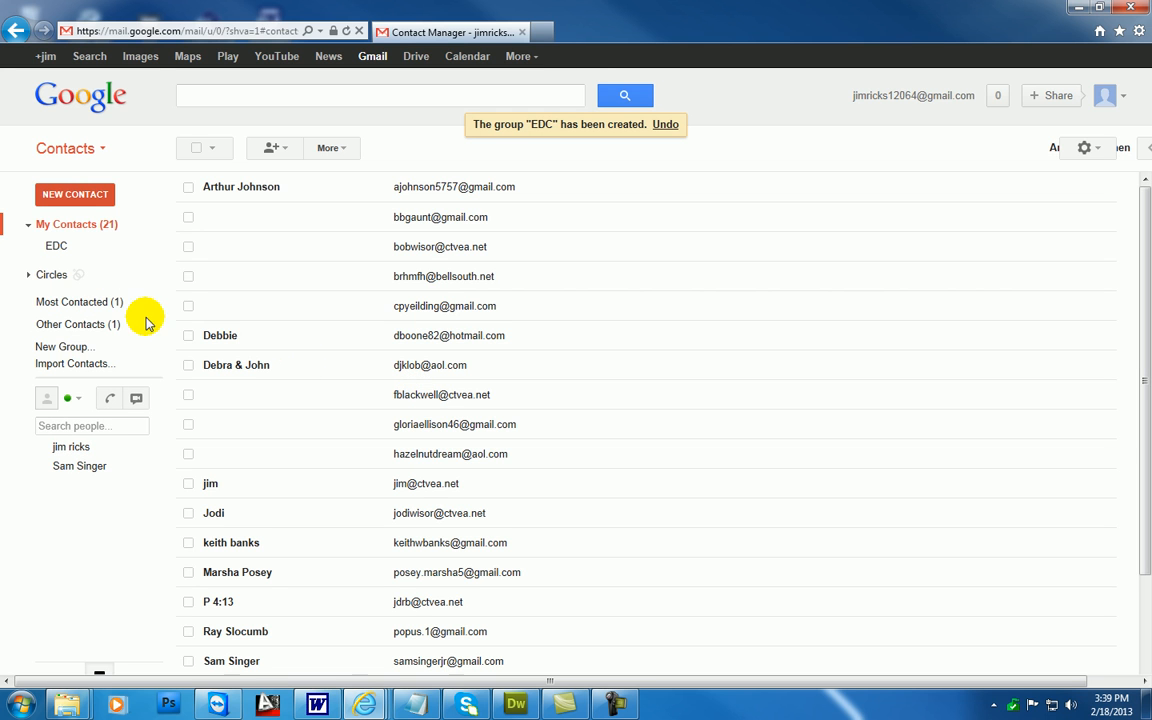
{"action": "left_click", "coordinate": [57, 246]}
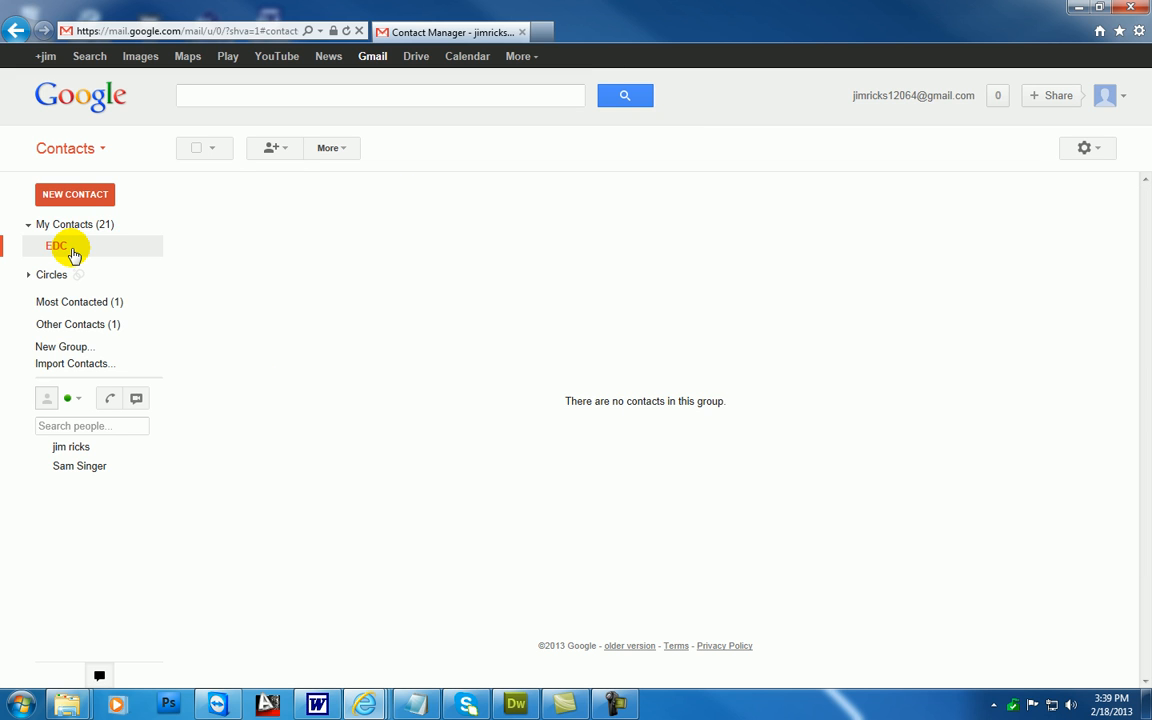
Paste the copied list of email addresses into the EDC group, review the entries and add them as contacts
{"action": "left_click", "coordinate": [285, 150]}
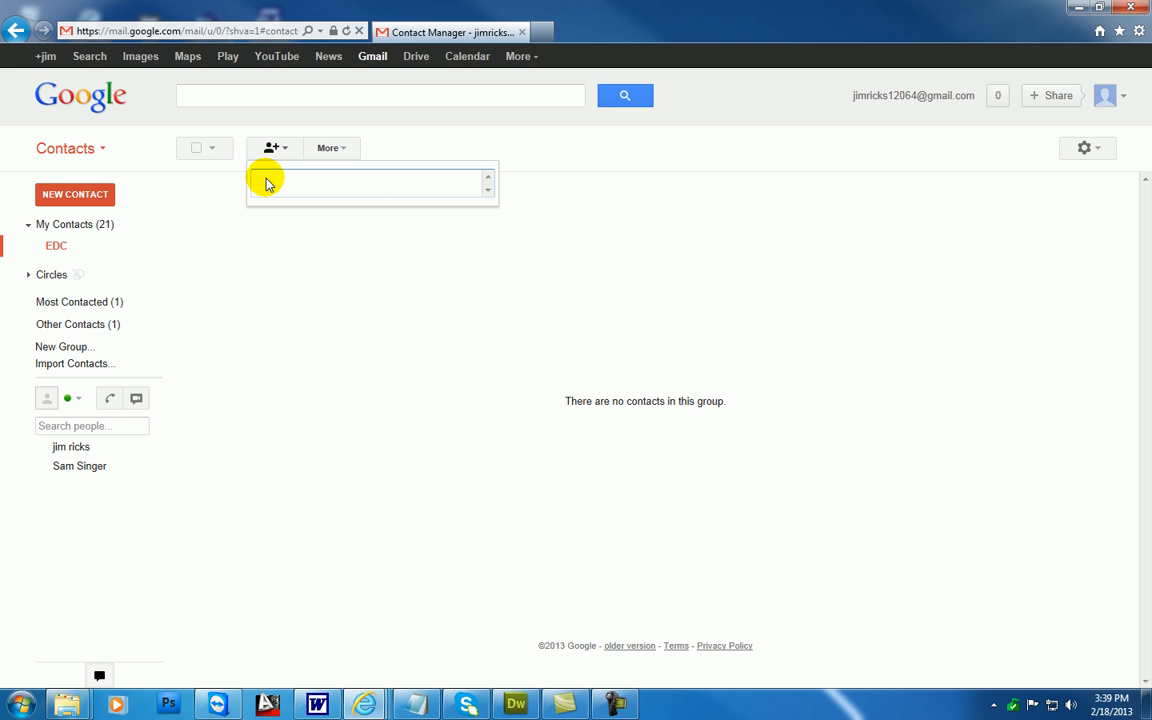
{"action": "right_click", "coordinate": [267, 178]}
{"action": "left_click", "coordinate": [303, 249]}
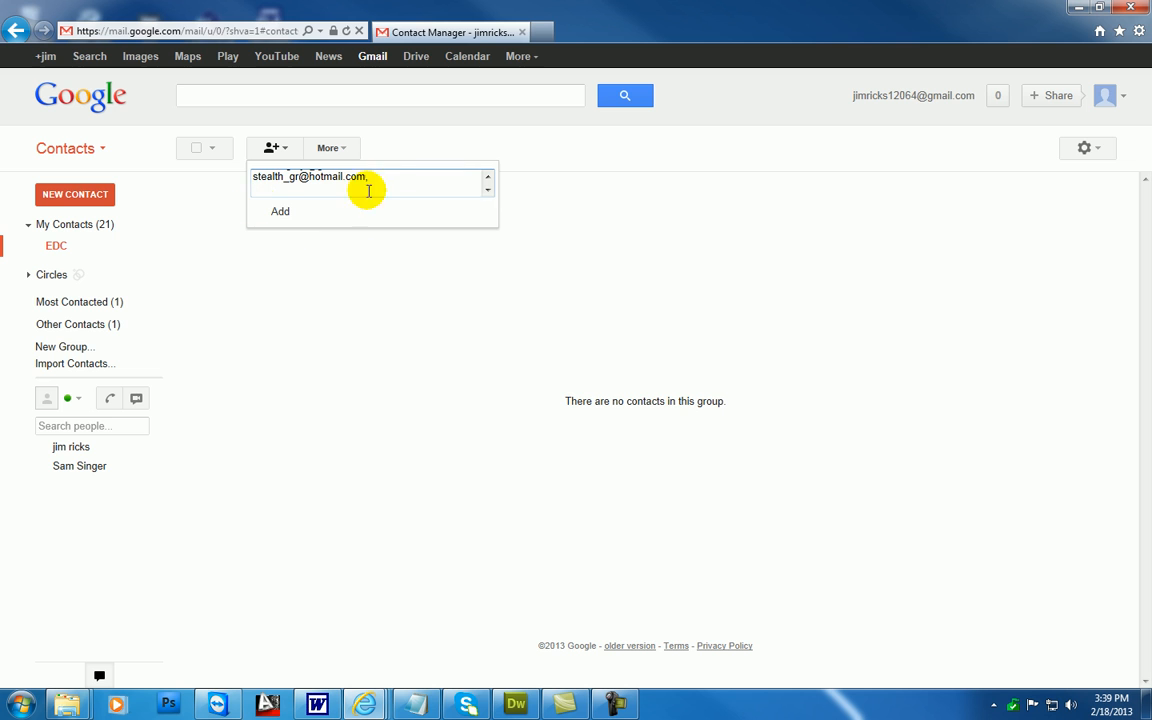
{"action": "left_click", "coordinate": [487, 177]}
{"action": "left_click", "coordinate": [487, 177]}
{"action": "left_click", "coordinate": [487, 177]}
{"action": "left_click", "coordinate": [487, 177]}
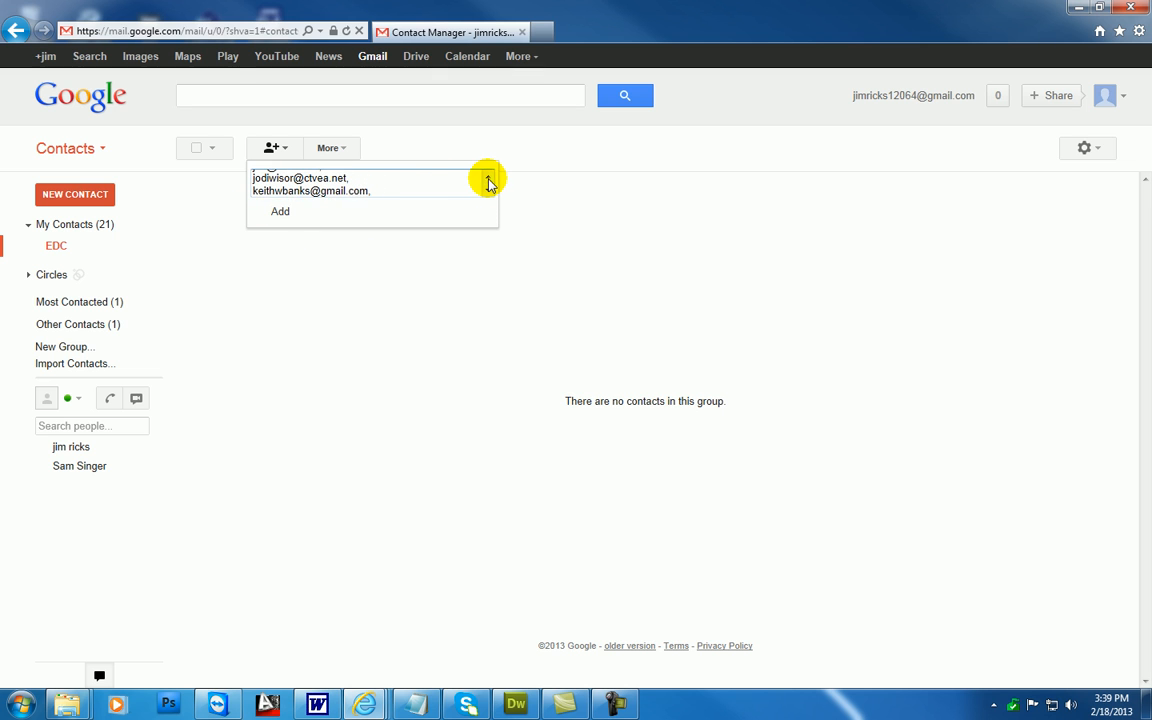
{"action": "left_click", "coordinate": [280, 213]}
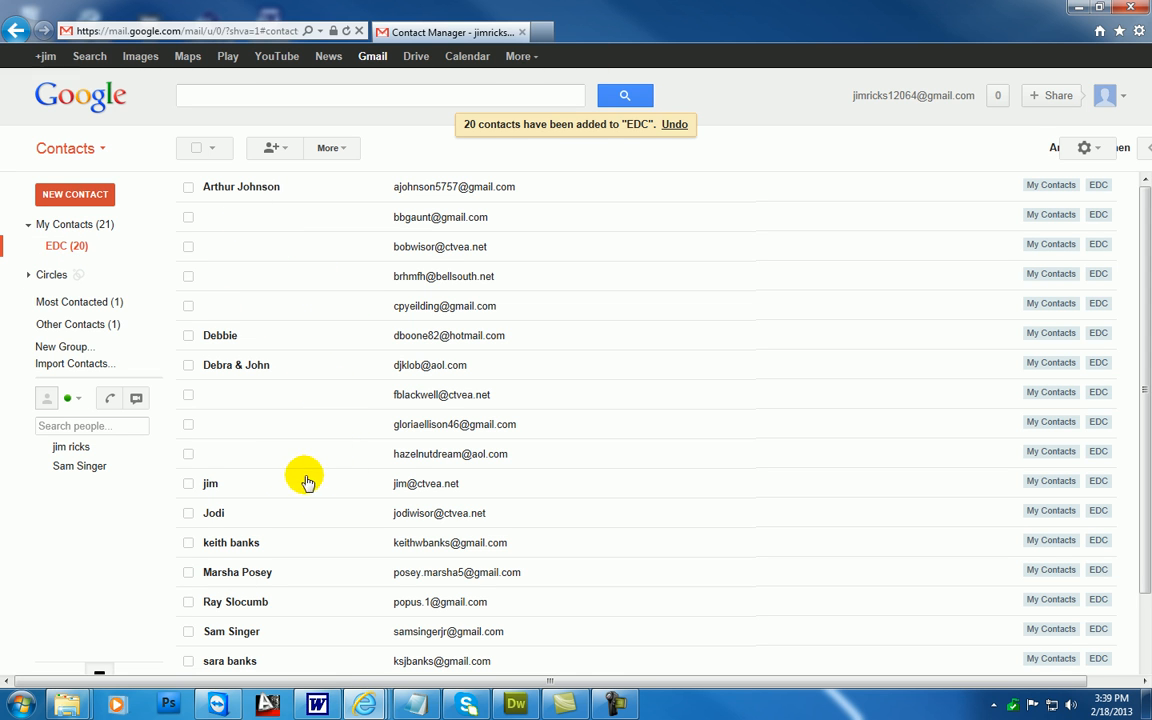
{"action": "mouse_move", "coordinate": [224, 516]}
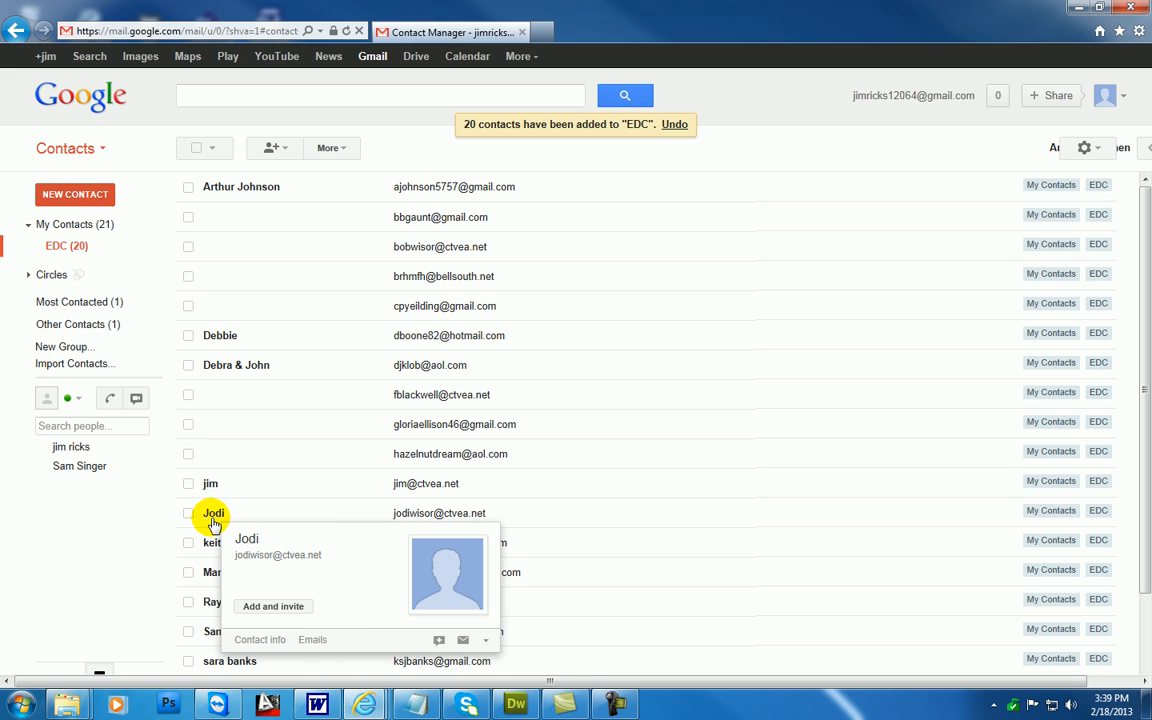
{"action": "mouse_move", "coordinate": [206, 485]}
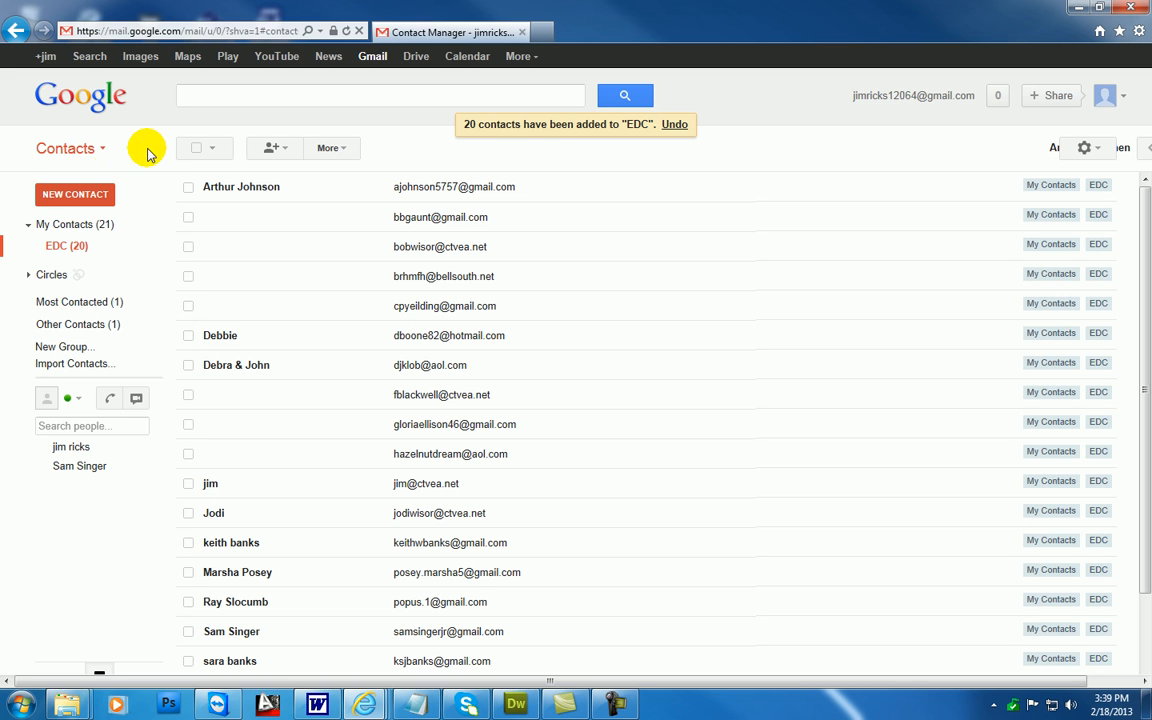
Return to the mailbox and start a new email addressed to the EDC group
{"action": "left_click", "coordinate": [102, 152]}
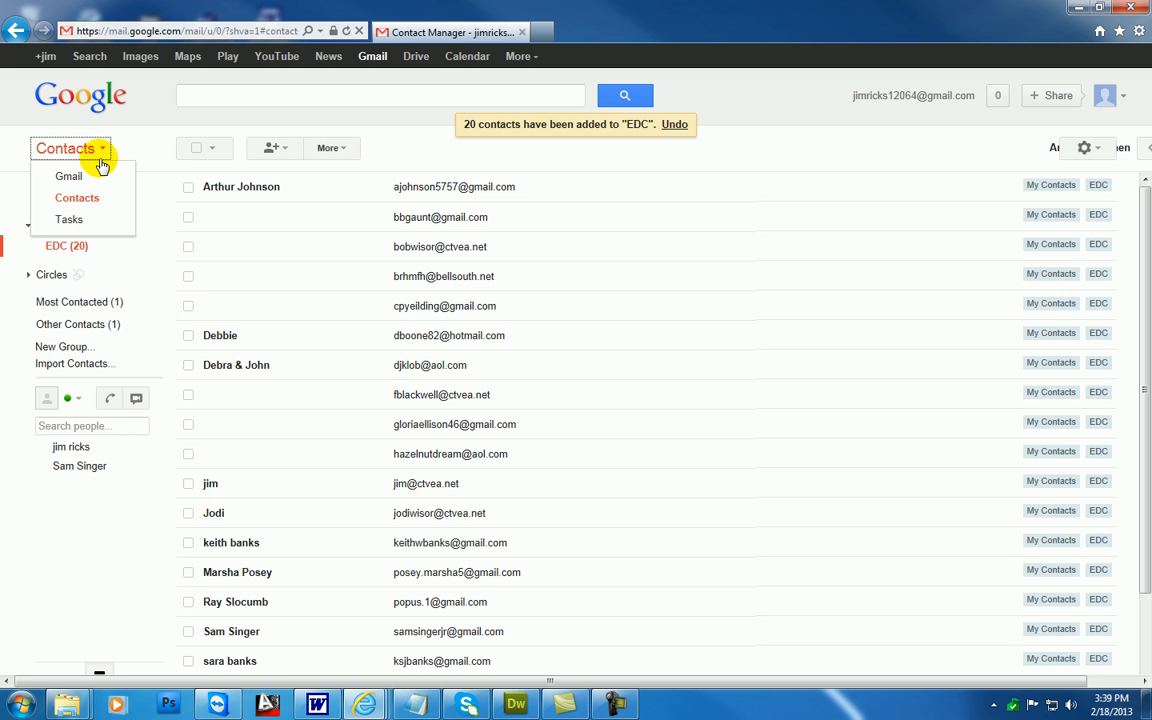
{"action": "left_click", "coordinate": [97, 177]}
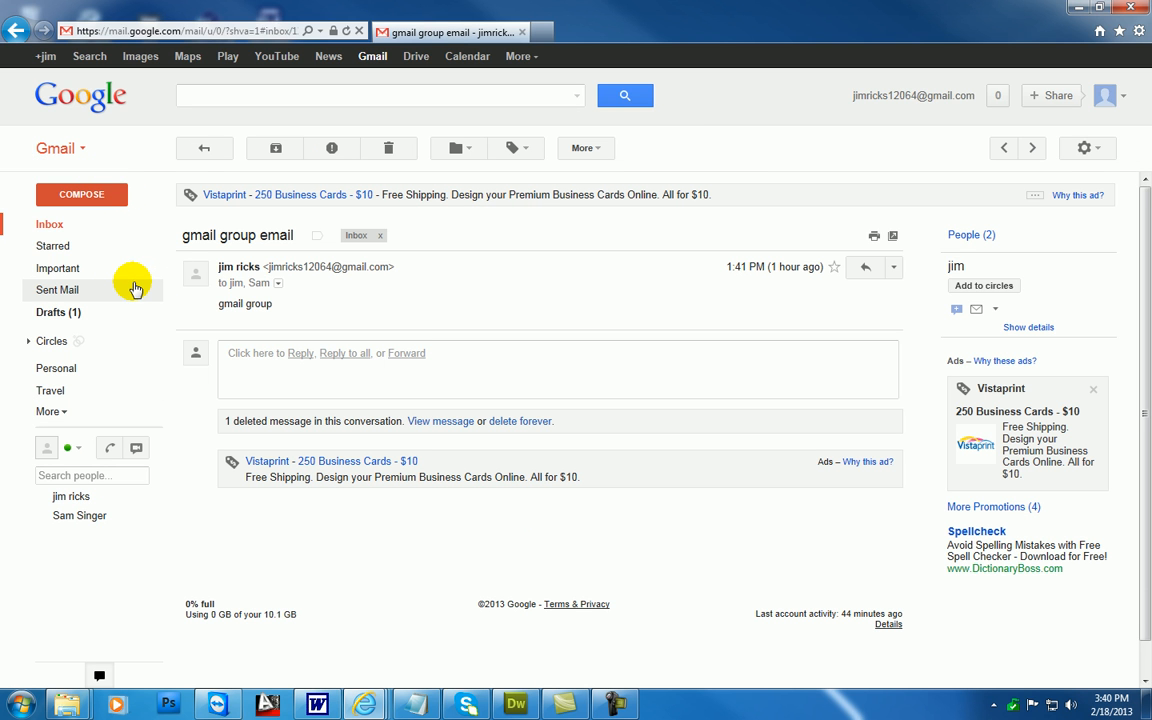
{"action": "left_click", "coordinate": [88, 196]}
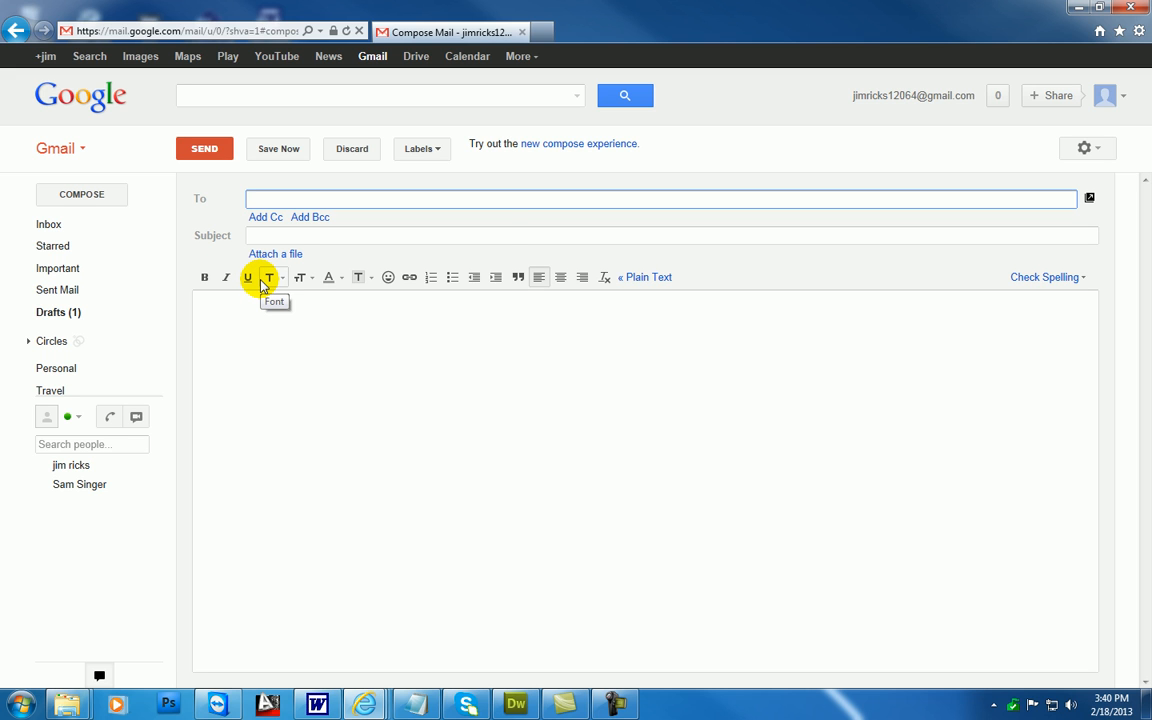
{"action": "type", "text": "DC"}
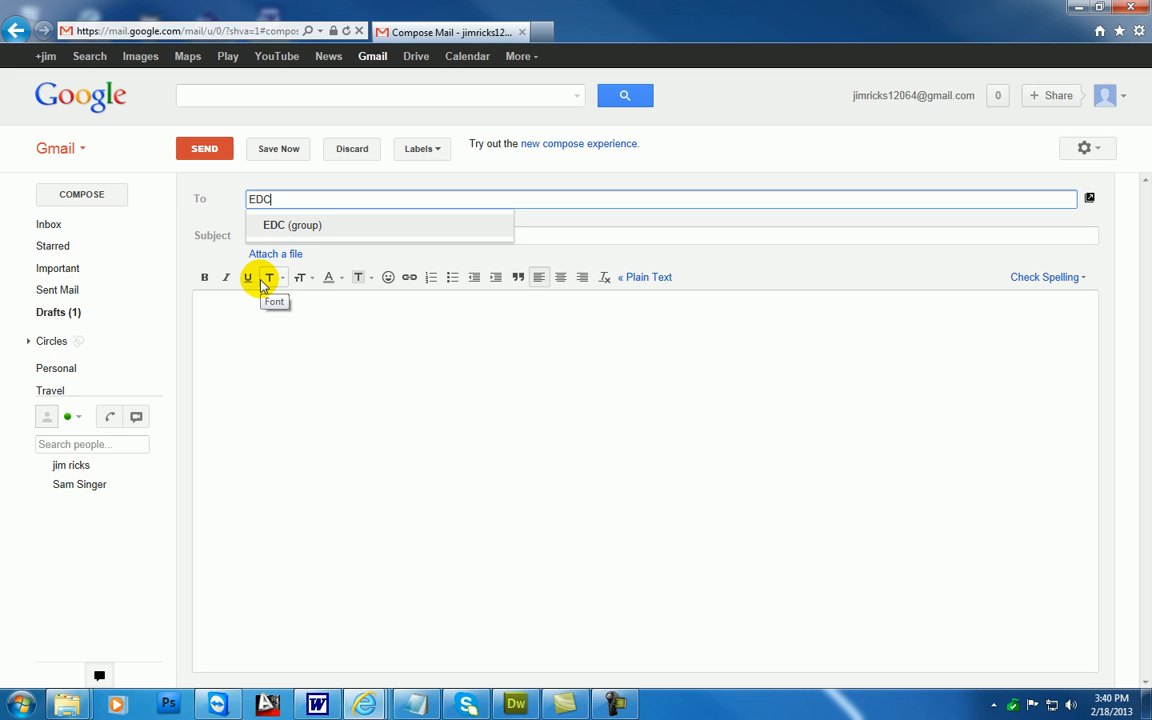
{"action": "left_click", "coordinate": [289, 226]}
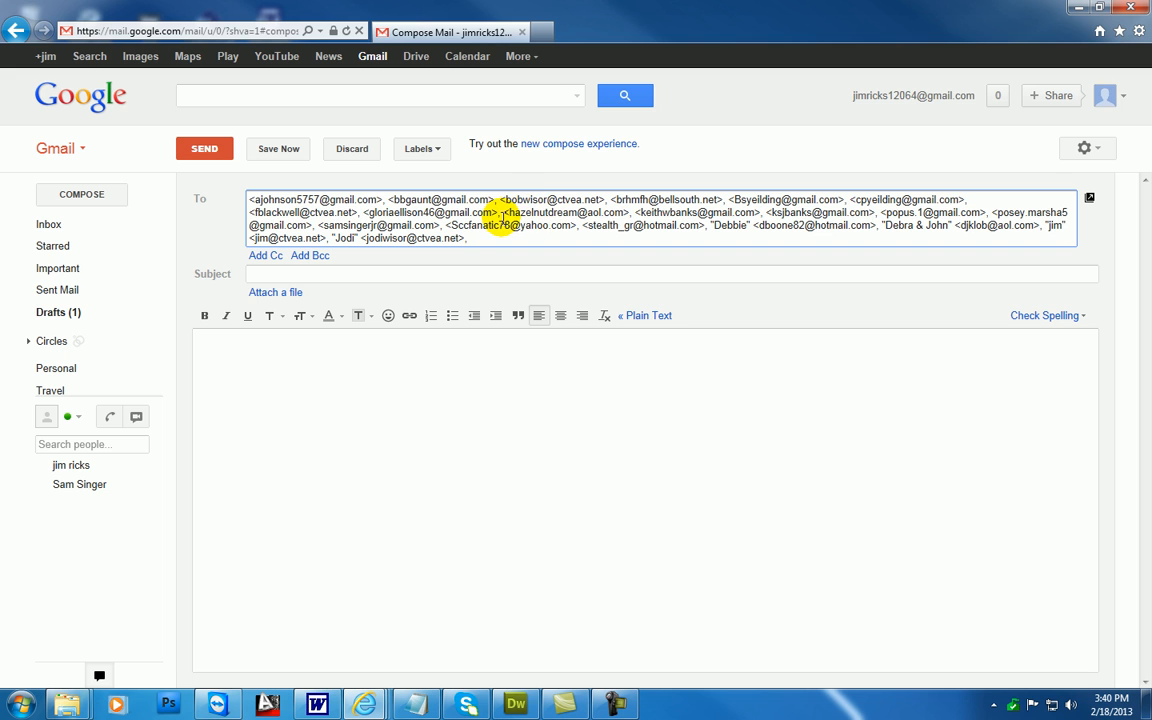
Enter EDC as the email's subject and message text, and discard the draft
{"action": "left_click", "coordinate": [277, 273]}
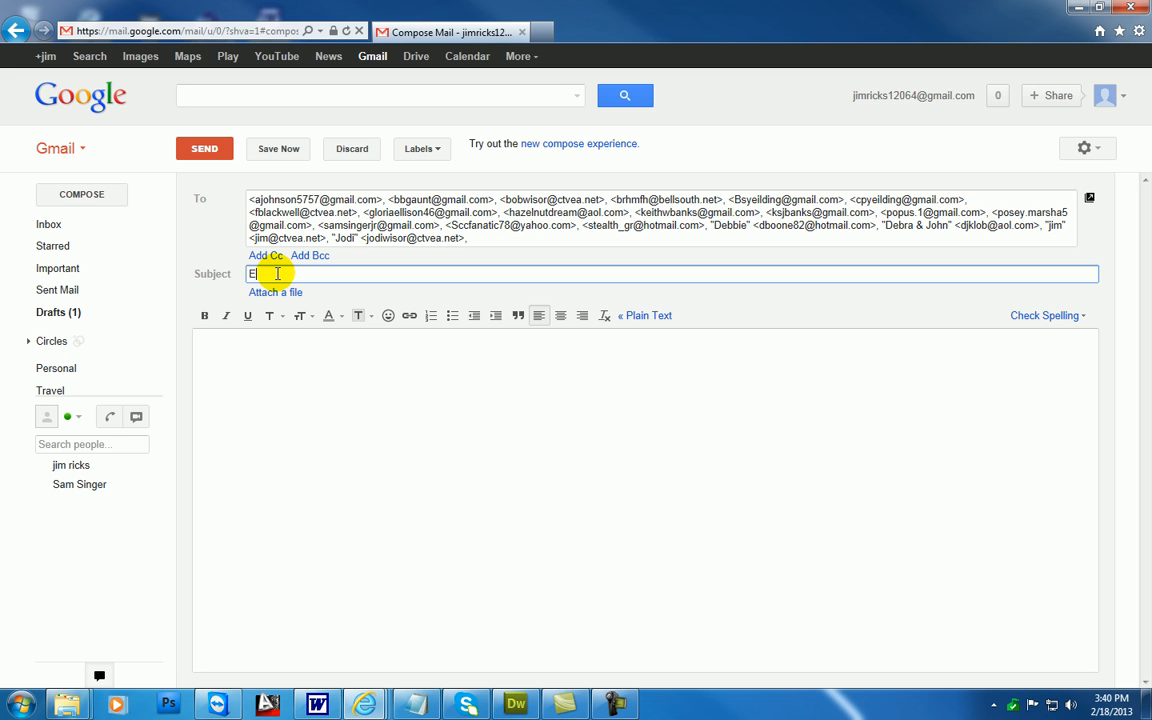
{"action": "type", "text": "EDC"}
{"action": "left_click", "coordinate": [242, 354]}
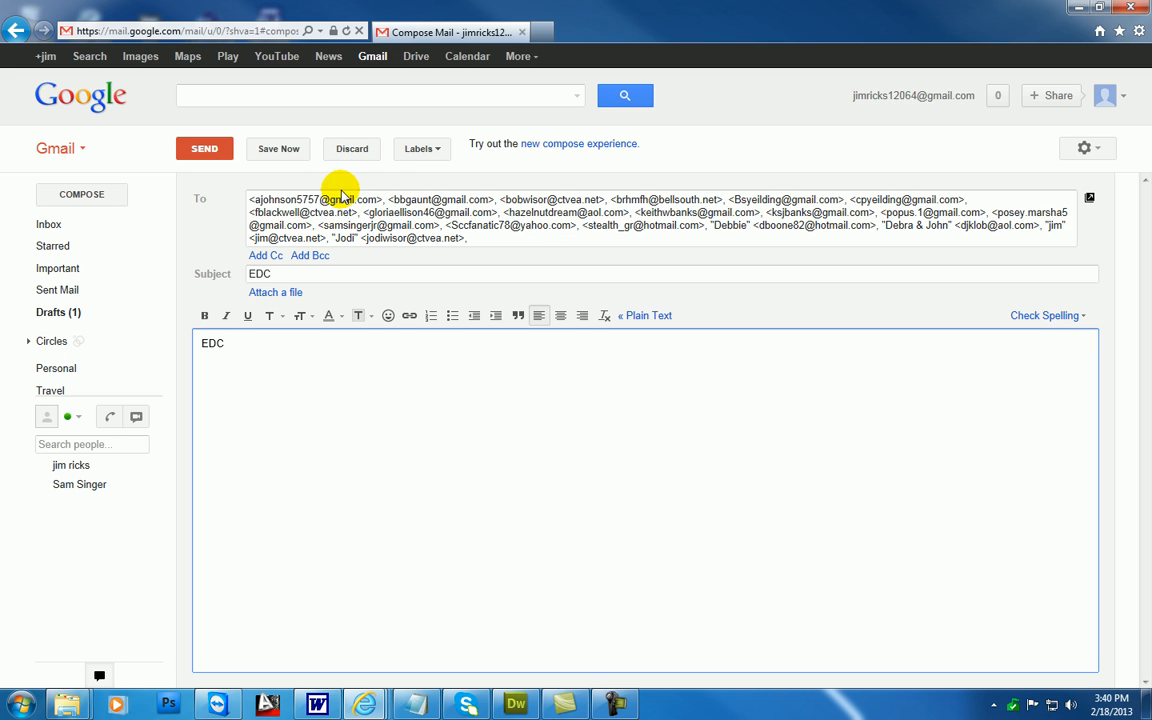
{"action": "left_click", "coordinate": [352, 149]}
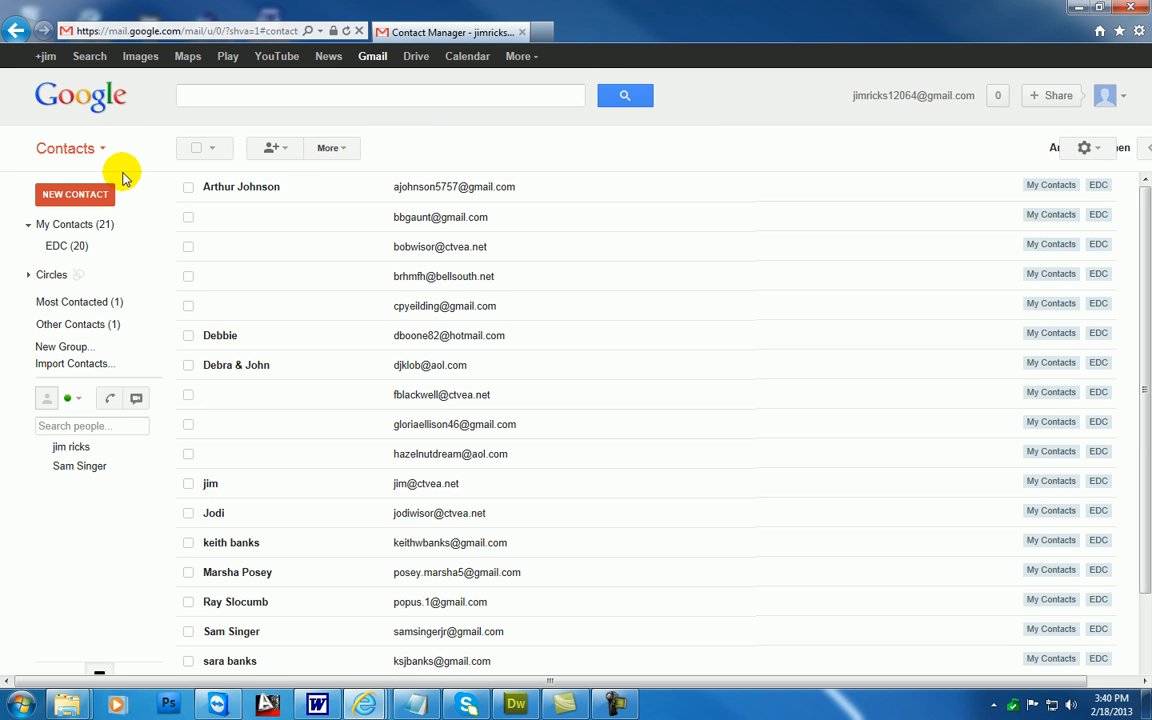
Open the "gmail group email" message from the inbox and check the recipients in its details
{"action": "left_click", "coordinate": [102, 150]}
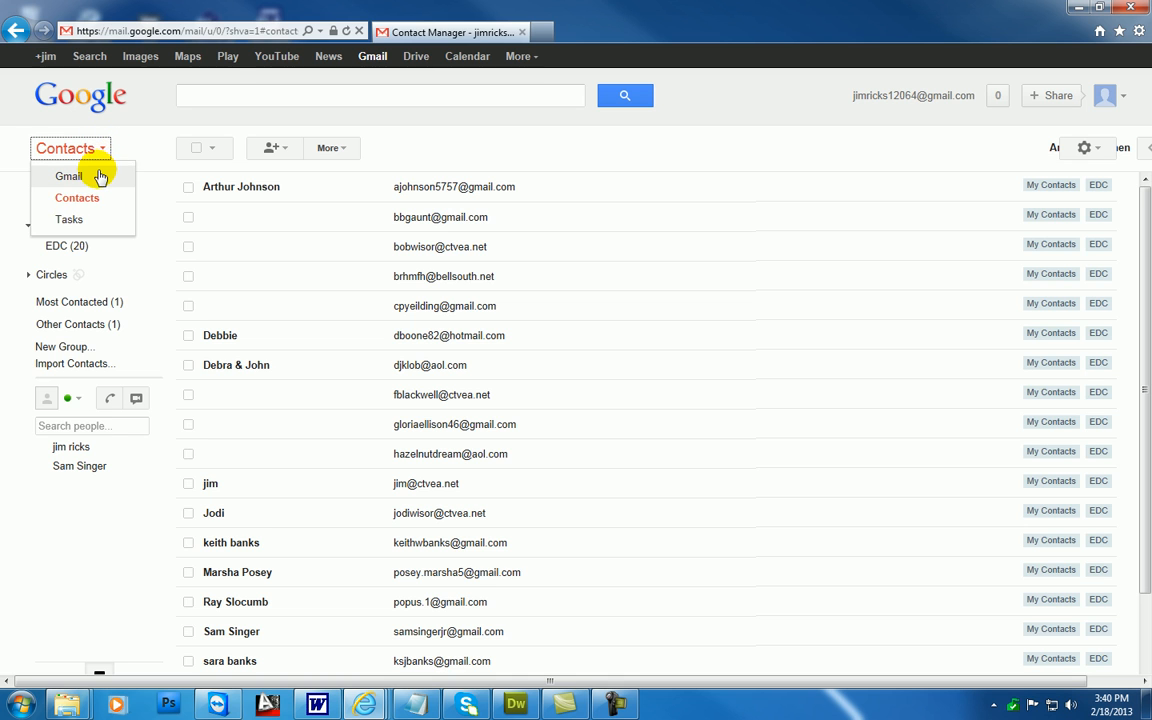
{"action": "left_click", "coordinate": [92, 175]}
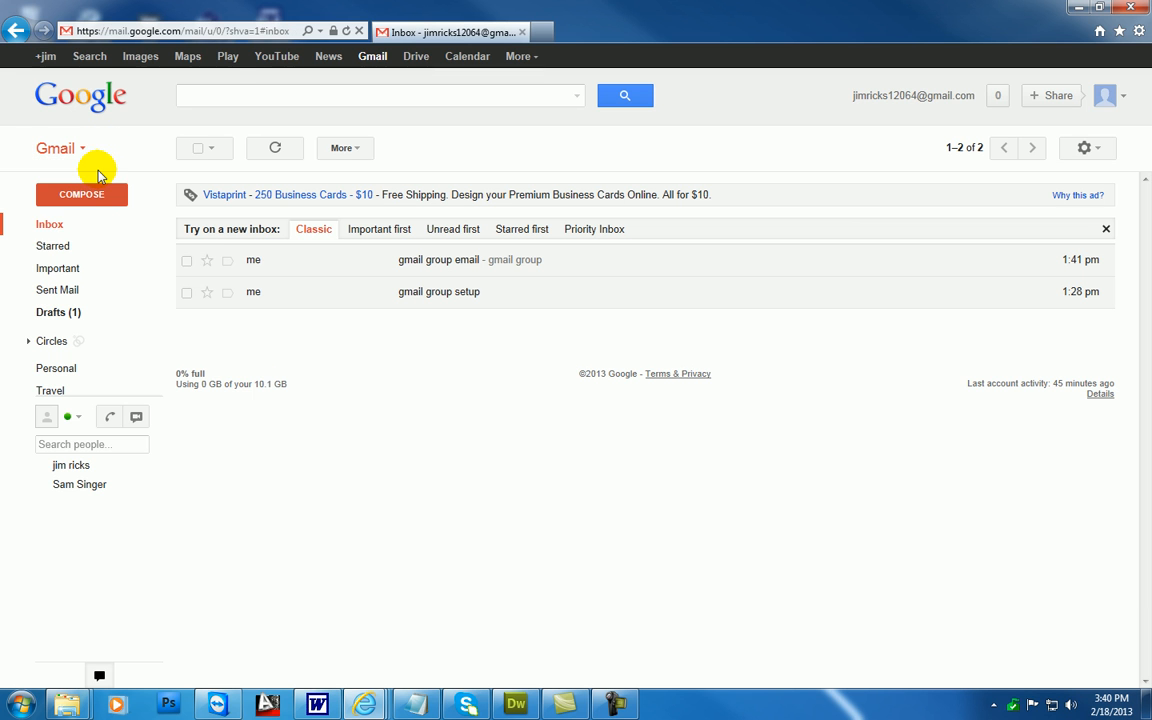
{"action": "left_click", "coordinate": [333, 262]}
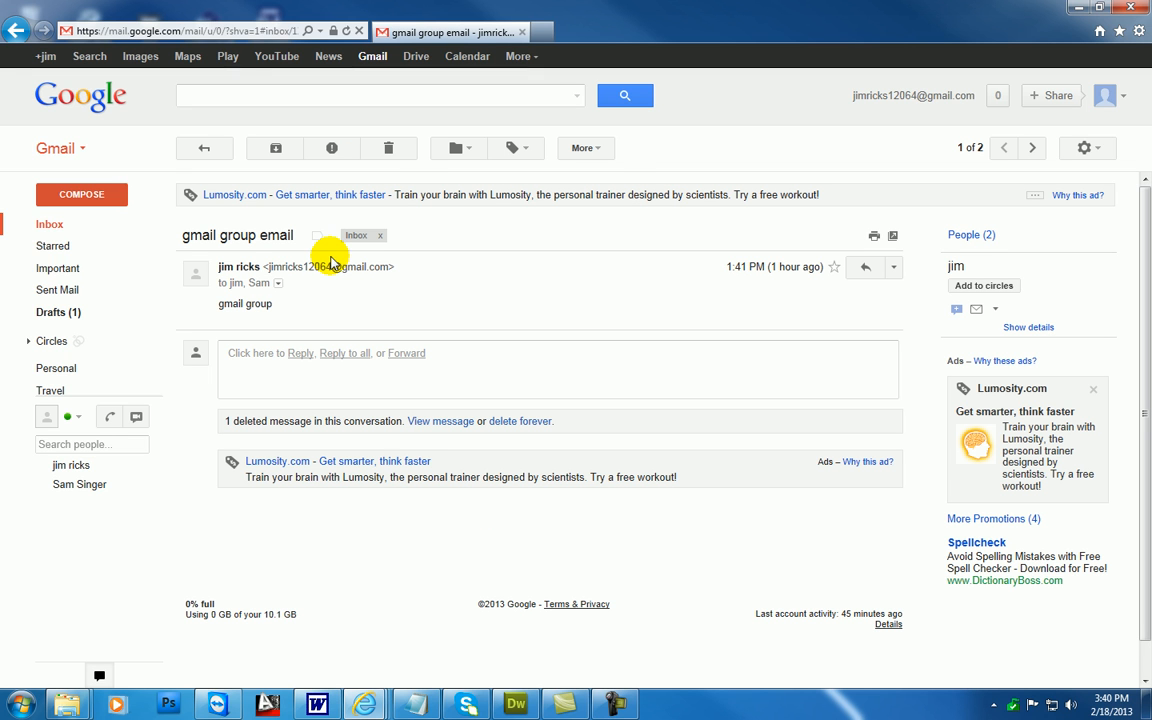
{"action": "left_click", "coordinate": [279, 284]}
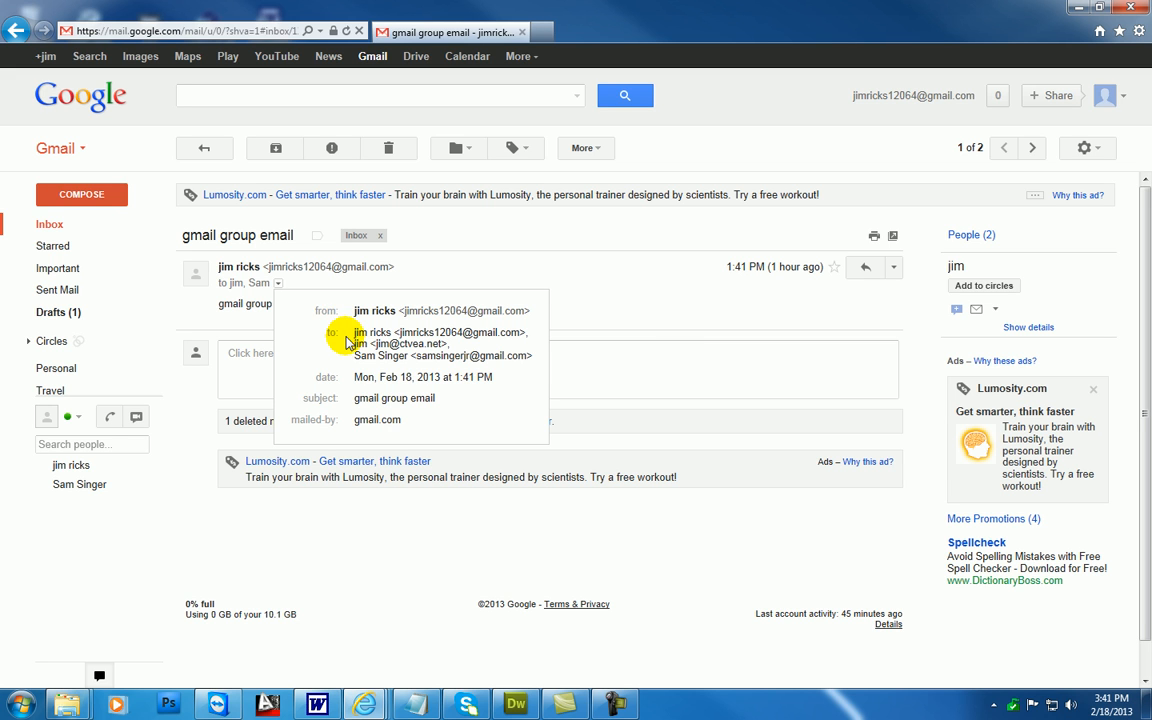
{"action": "left_click", "coordinate": [568, 304]}
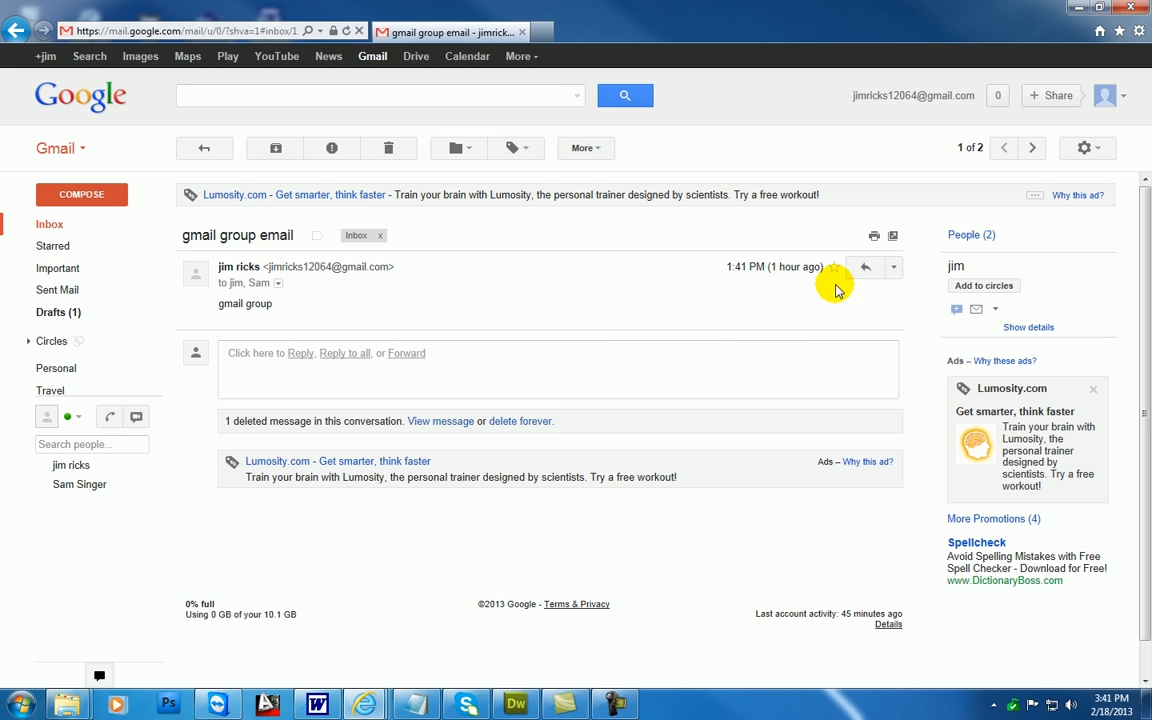
Start a reply to all recipients of the "gmail group email" message and discard it
{"action": "left_click", "coordinate": [894, 272]}
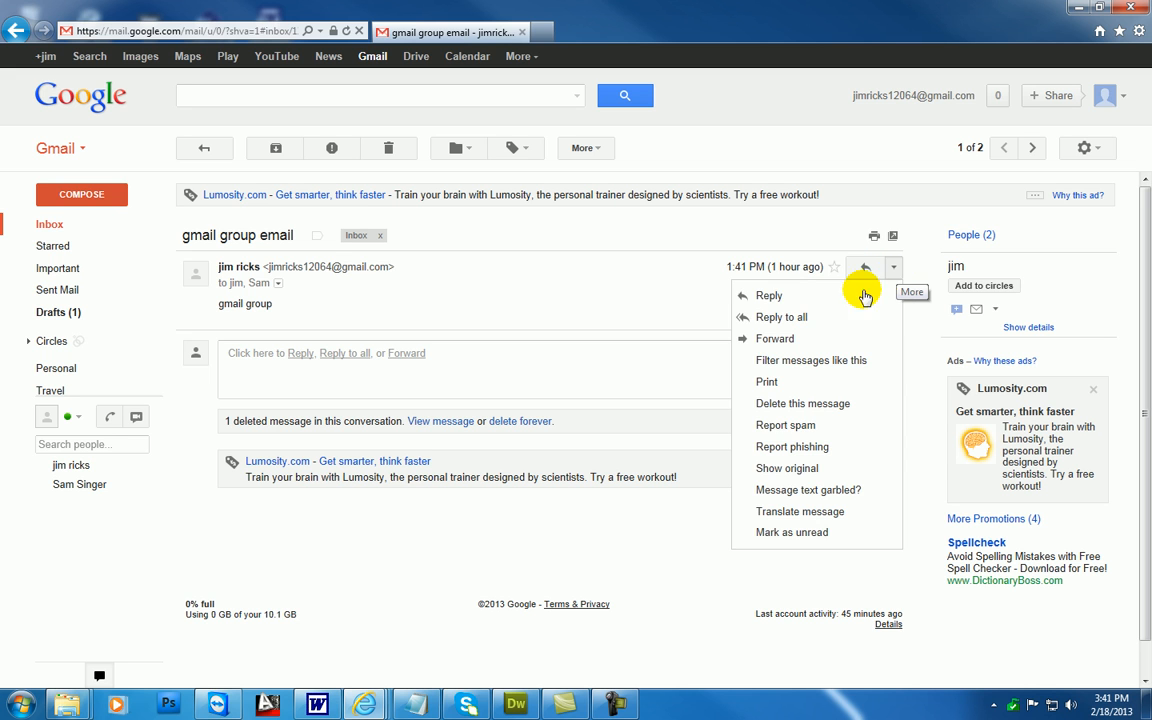
{"action": "left_click", "coordinate": [800, 318]}
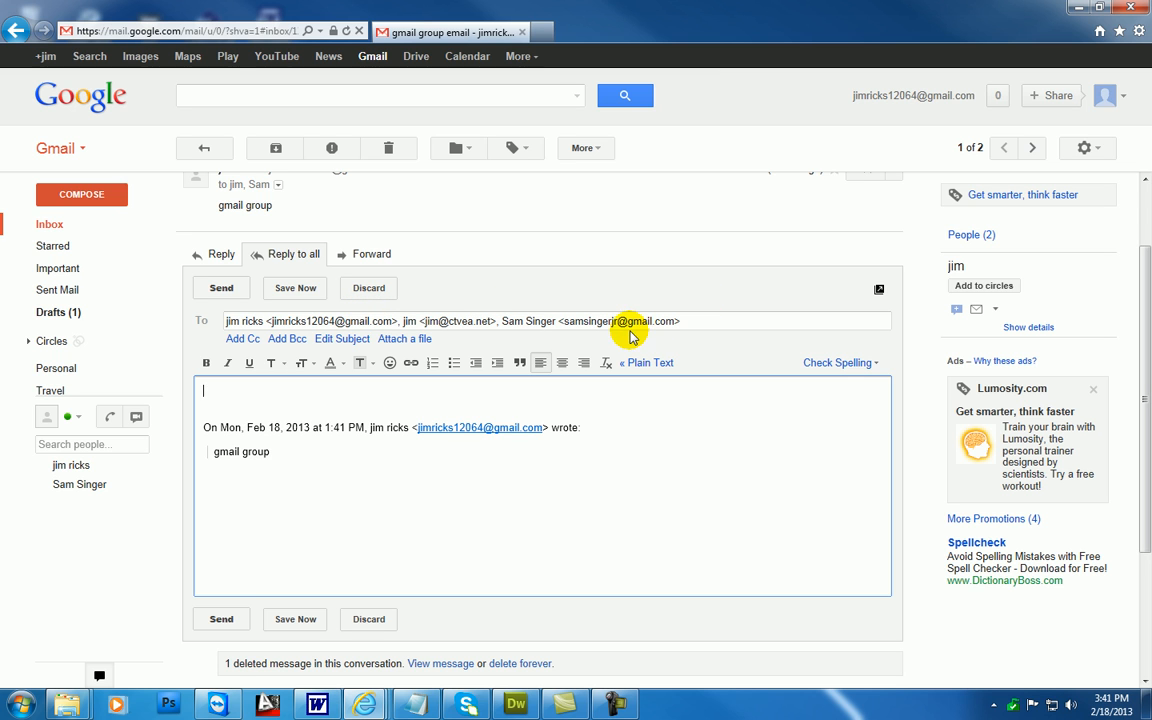
{"action": "left_click", "coordinate": [368, 287]}
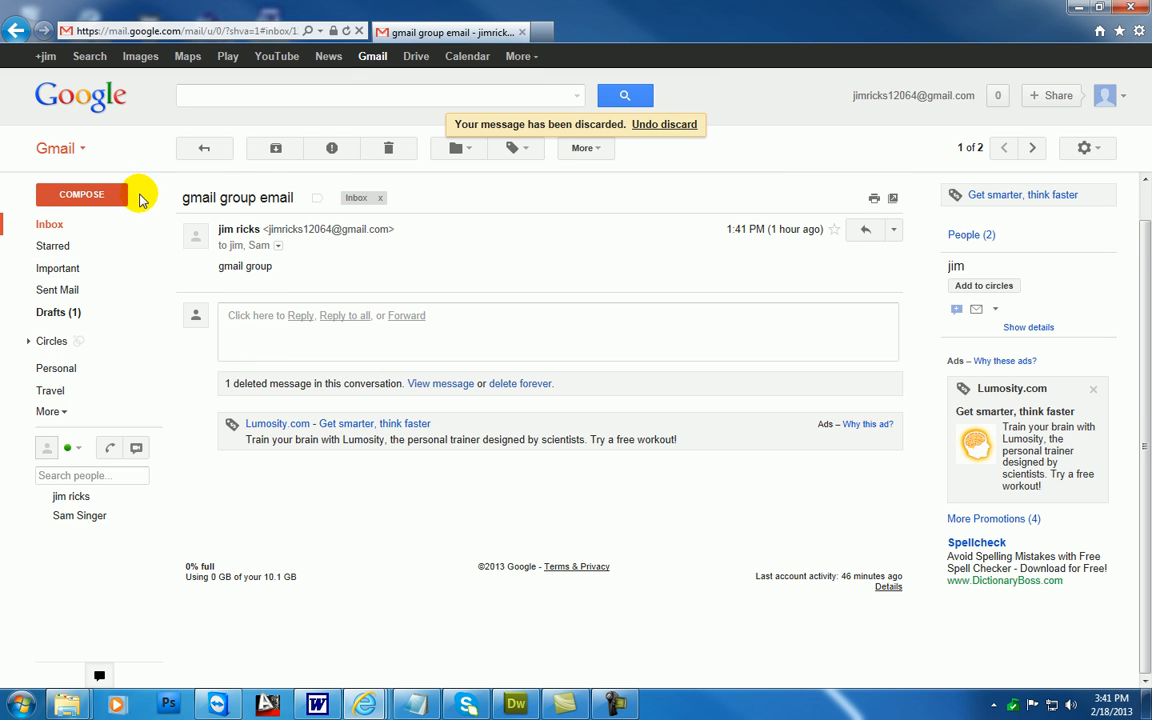